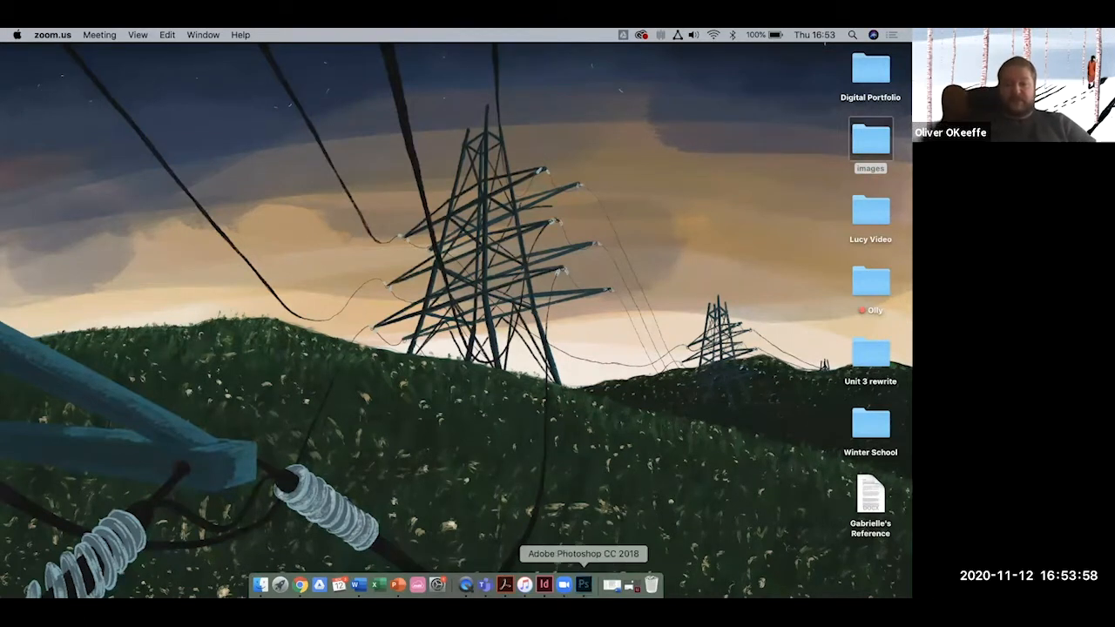
Quit Adobe Photoshop CC 2018 and close the images folder window
right_click(584, 584)
click(598, 557)
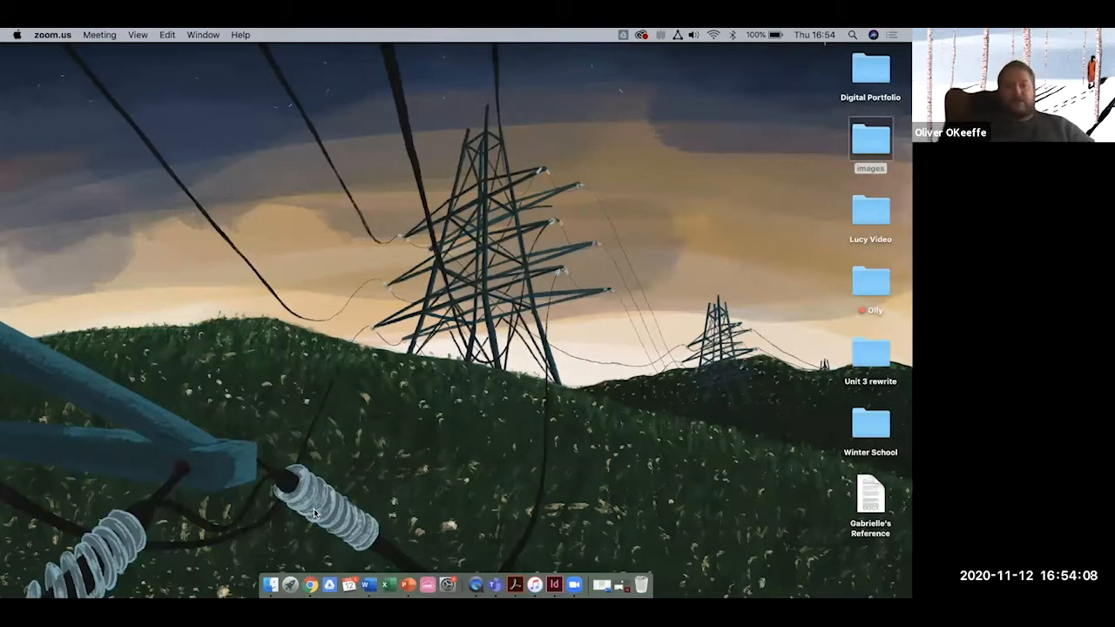
click(269, 585)
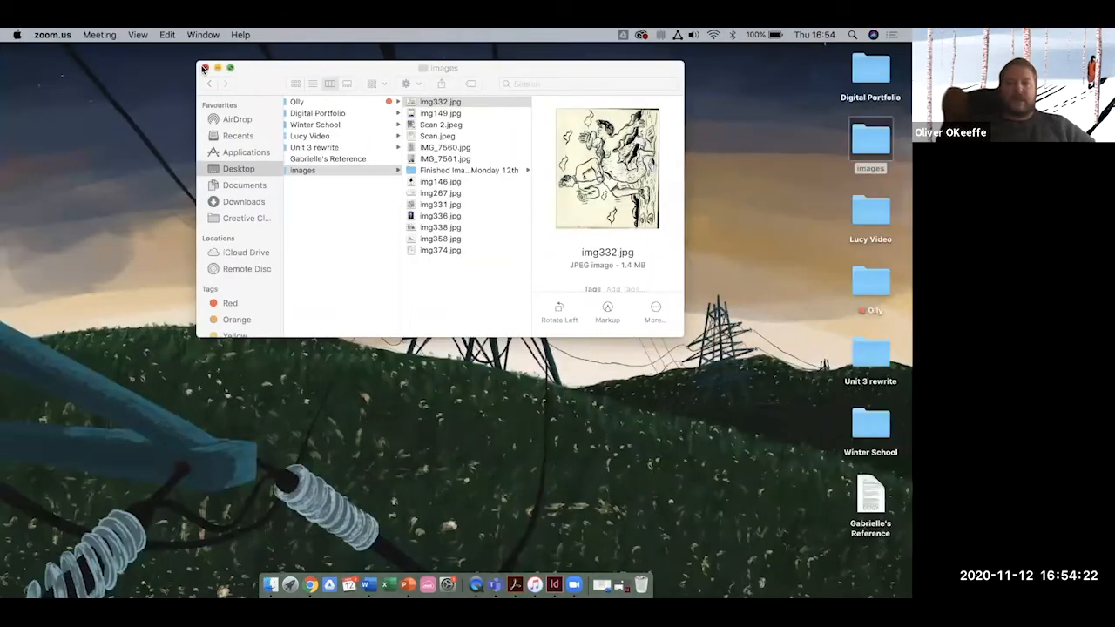
click(203, 69)
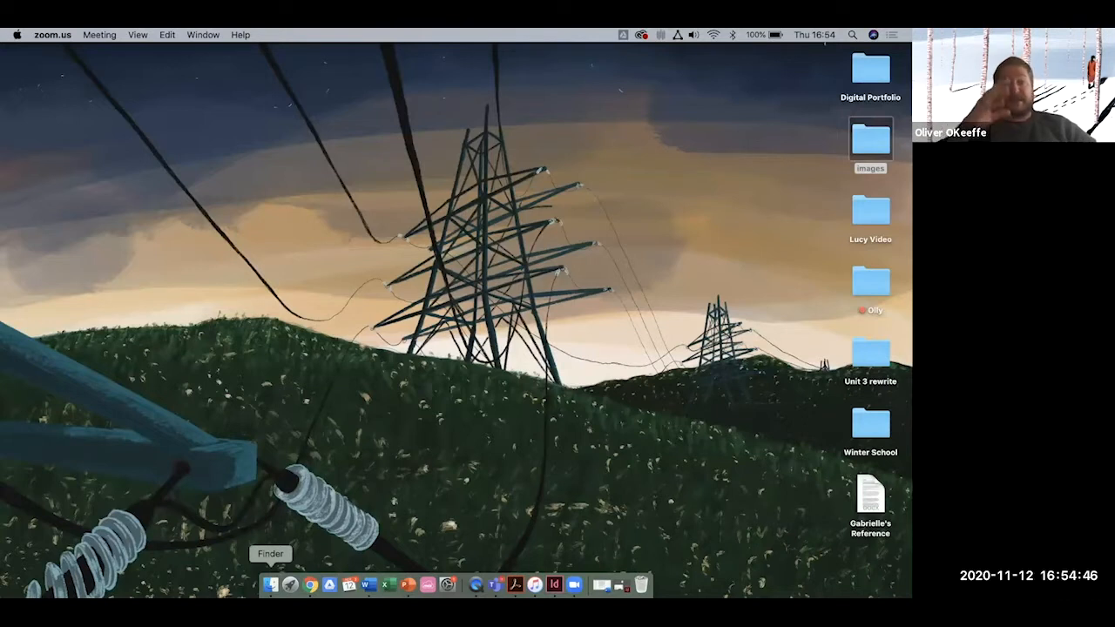
Launch Adobe Photoshop CC 2018 from its folder in Applications
click(270, 585)
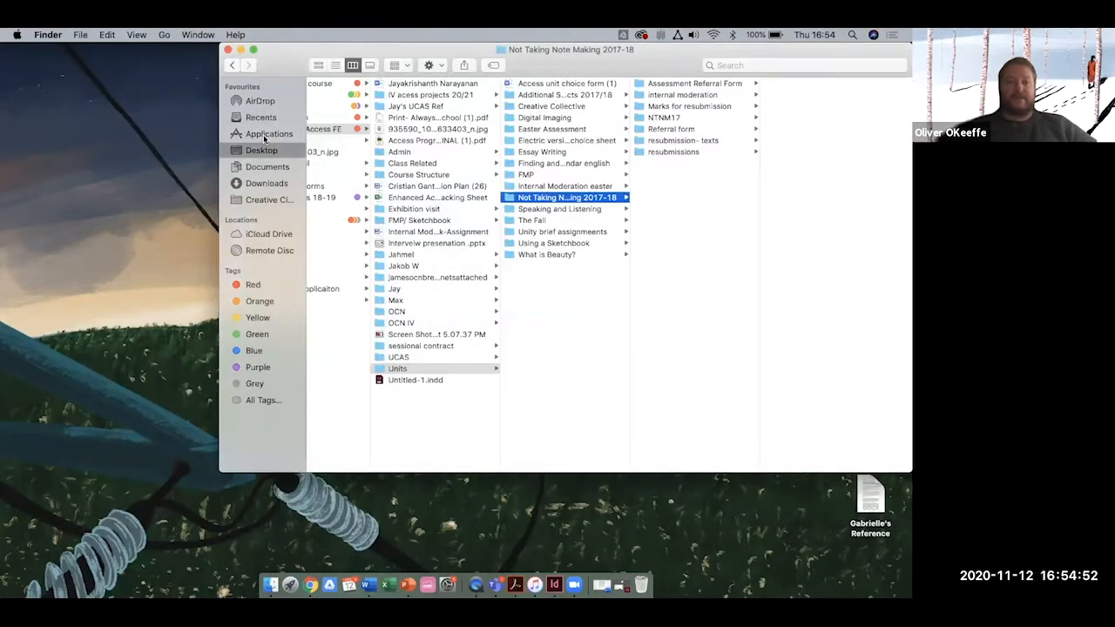
click(263, 134)
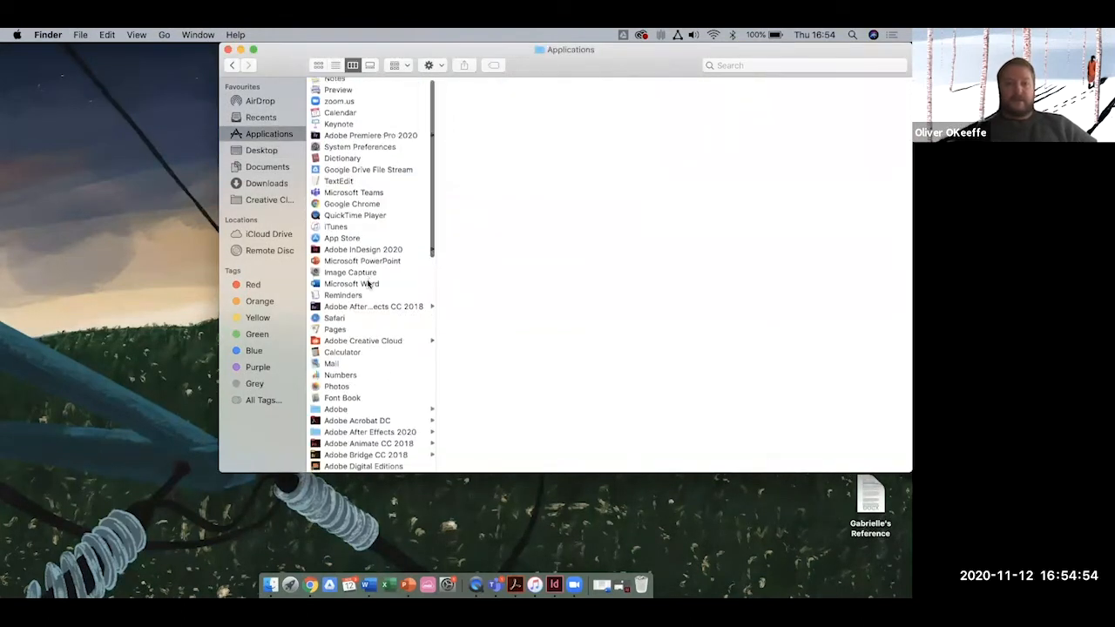
scroll(366, 279, down, 5)
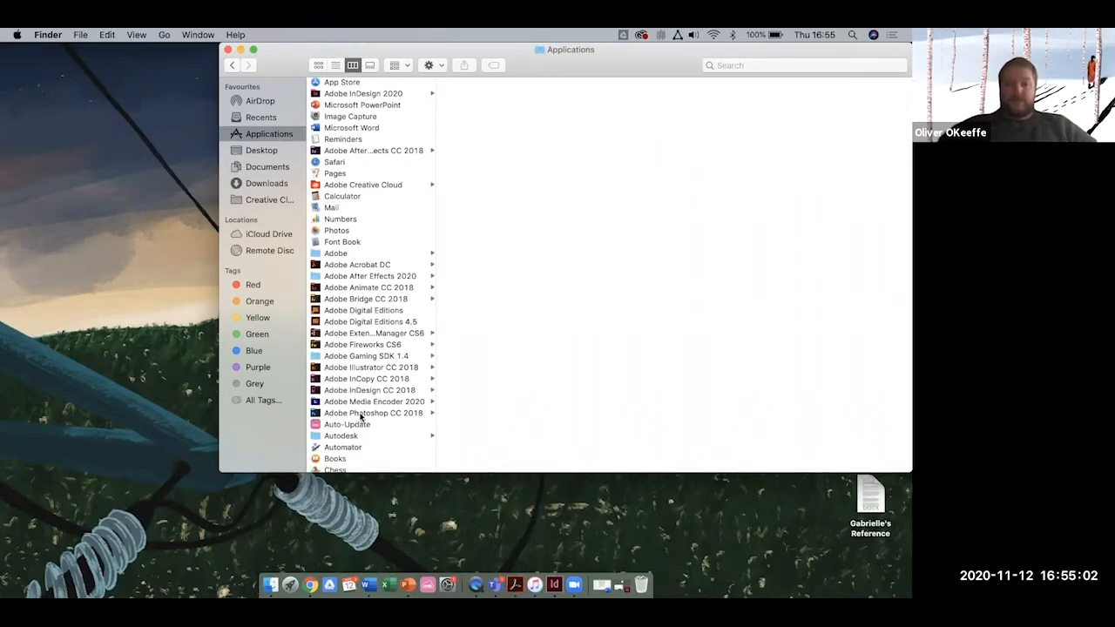
click(360, 415)
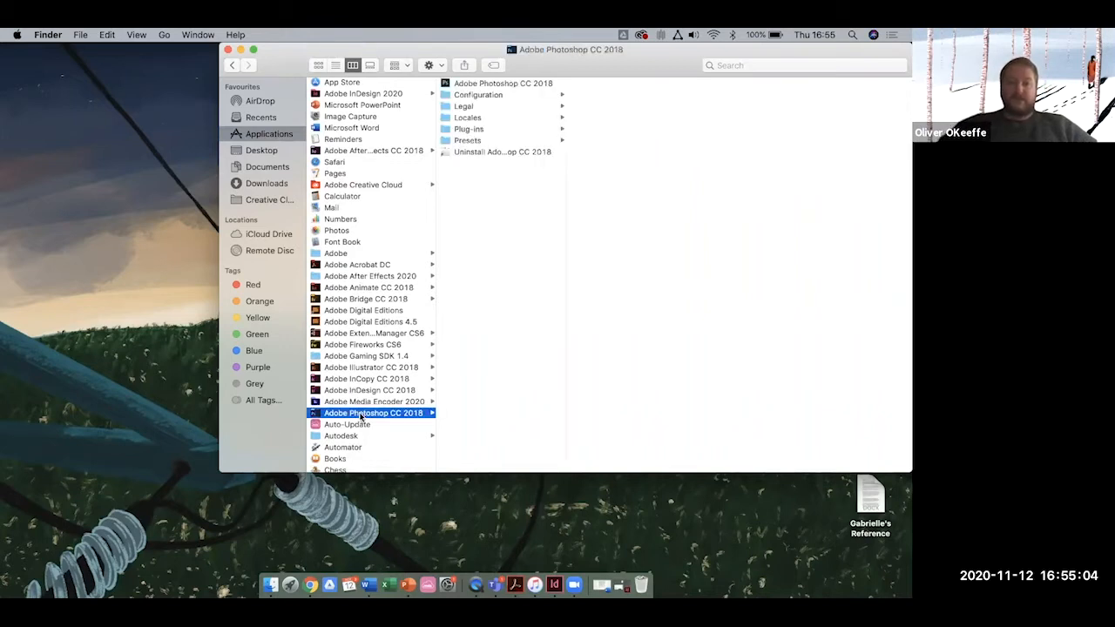
click(529, 83)
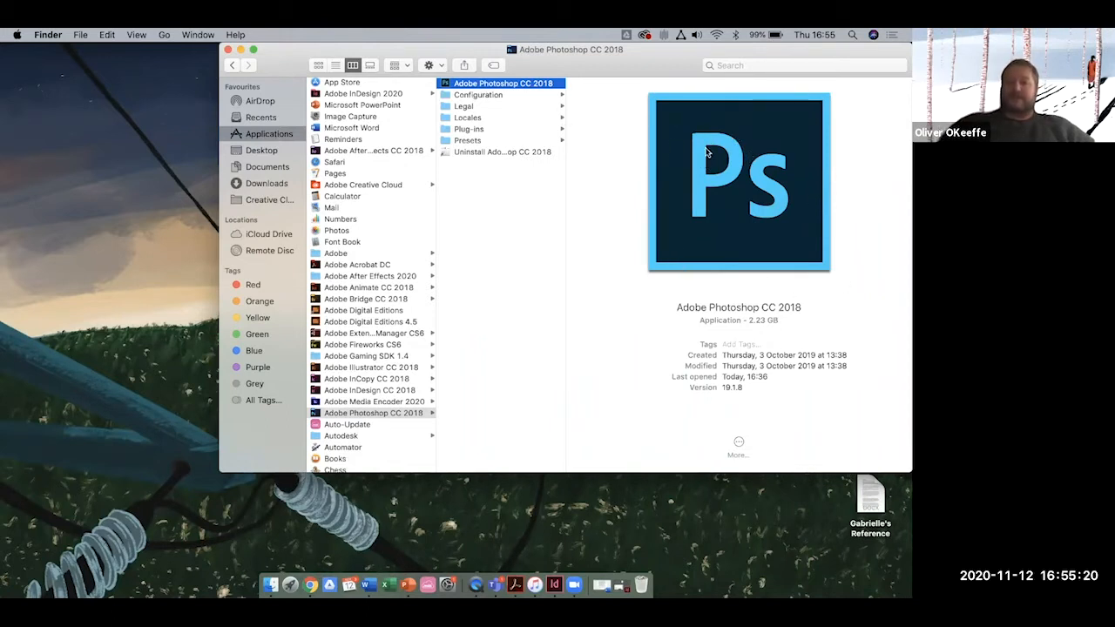
double_click(526, 83)
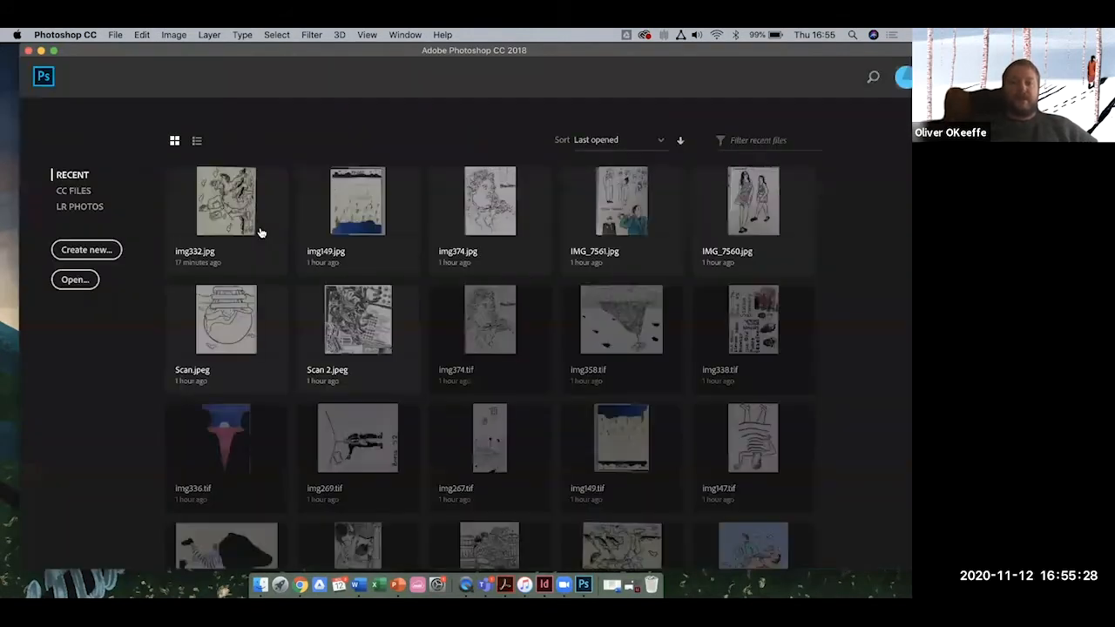
Open the images folder on the desktop, preview its scanned drawings one by one, and check the Finished Images Monday 12th folder
click(304, 258)
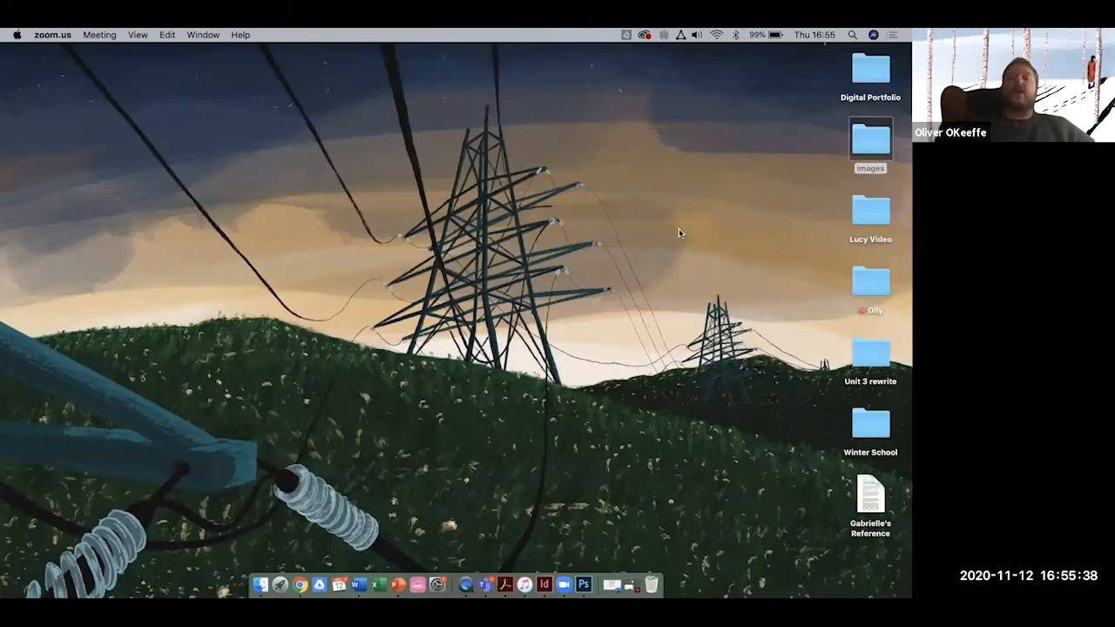
double_click(874, 148)
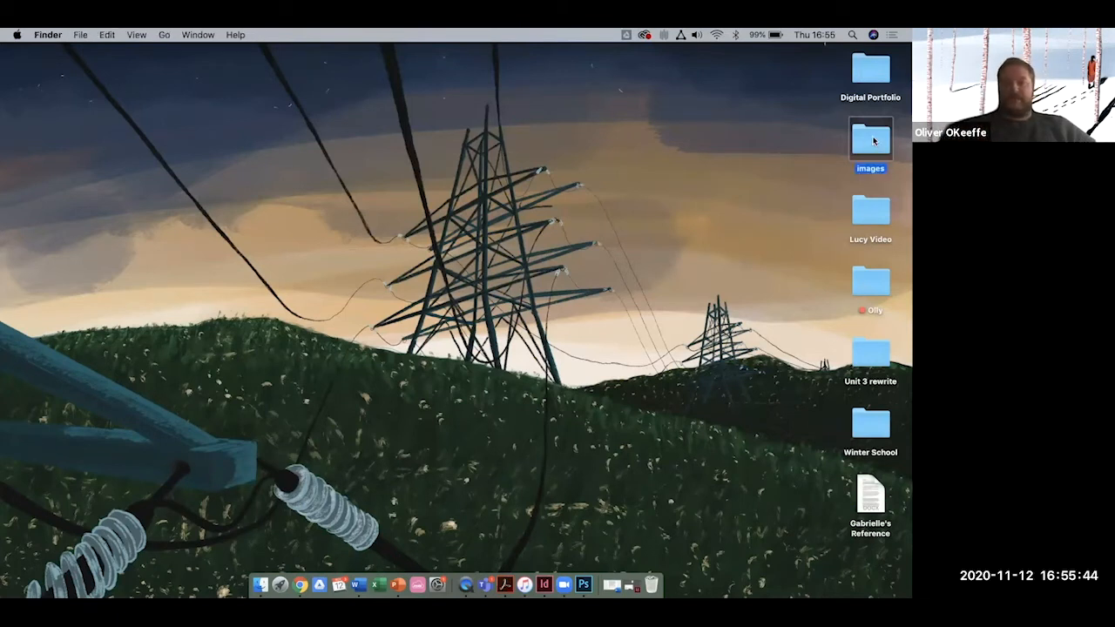
click(441, 103)
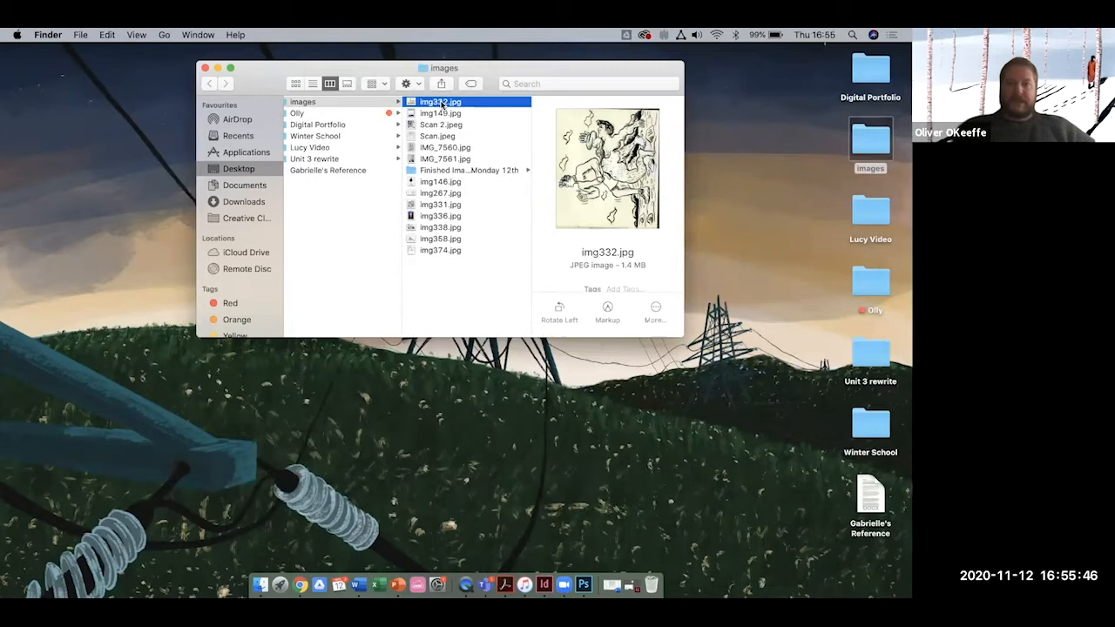
key(Down)
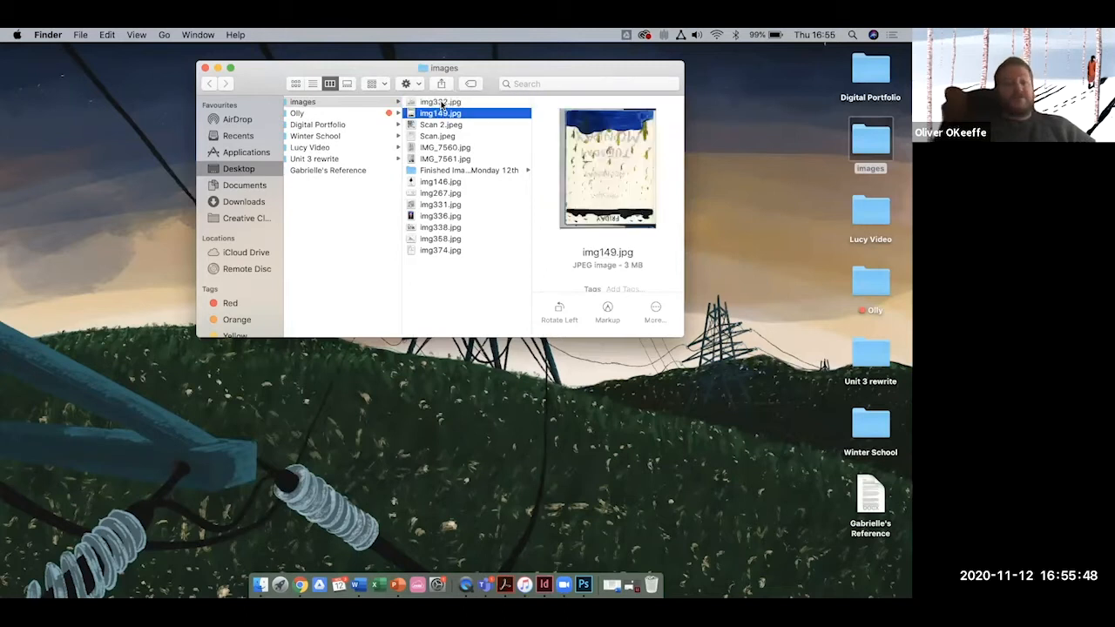
key(Down)
key(Down)
key(Down)
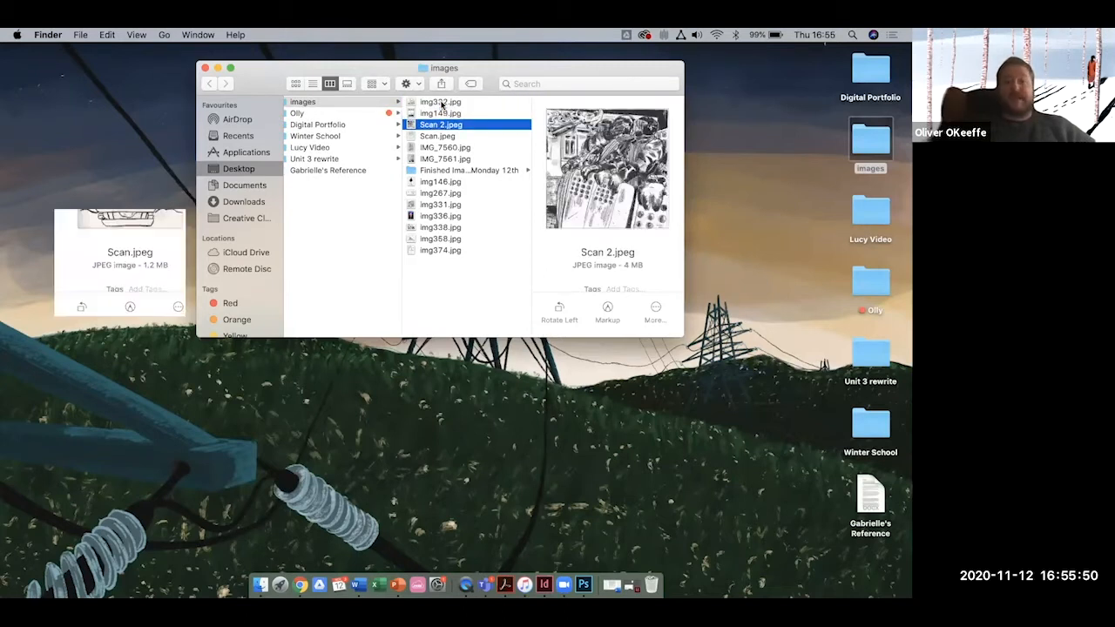
key(Down)
key(Down)
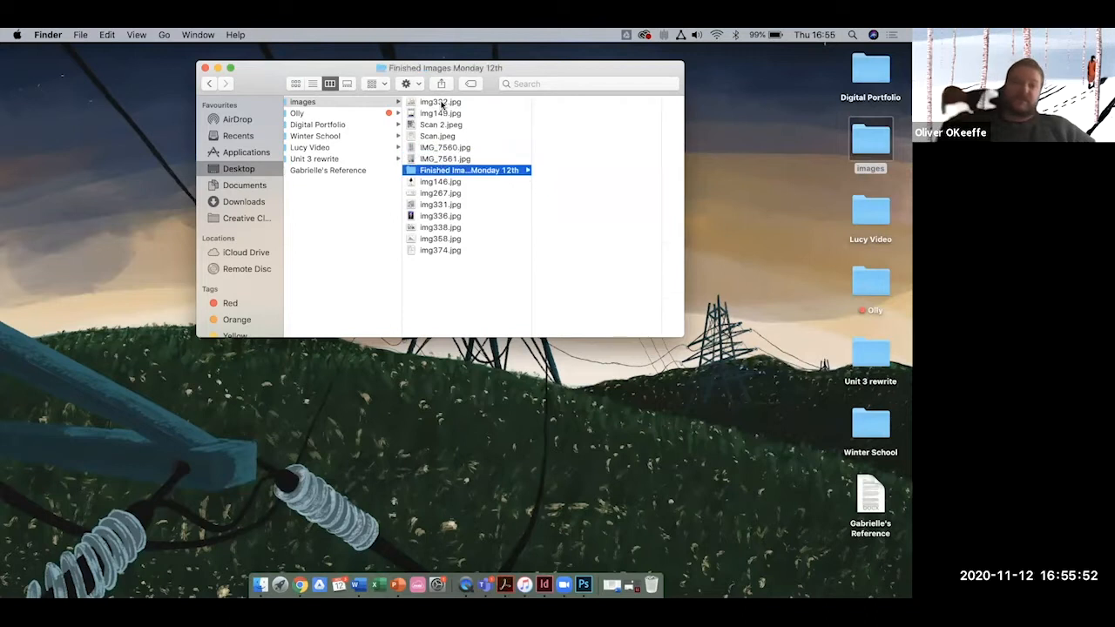
key(Down)
key(Down)
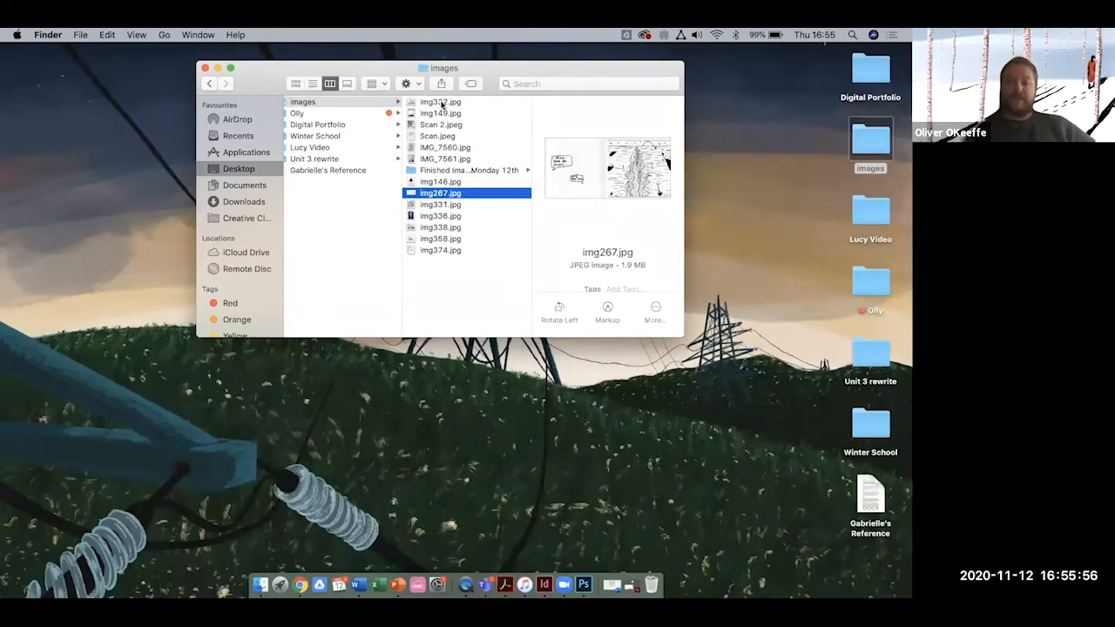
key(Down)
key(Down)
key(Down)
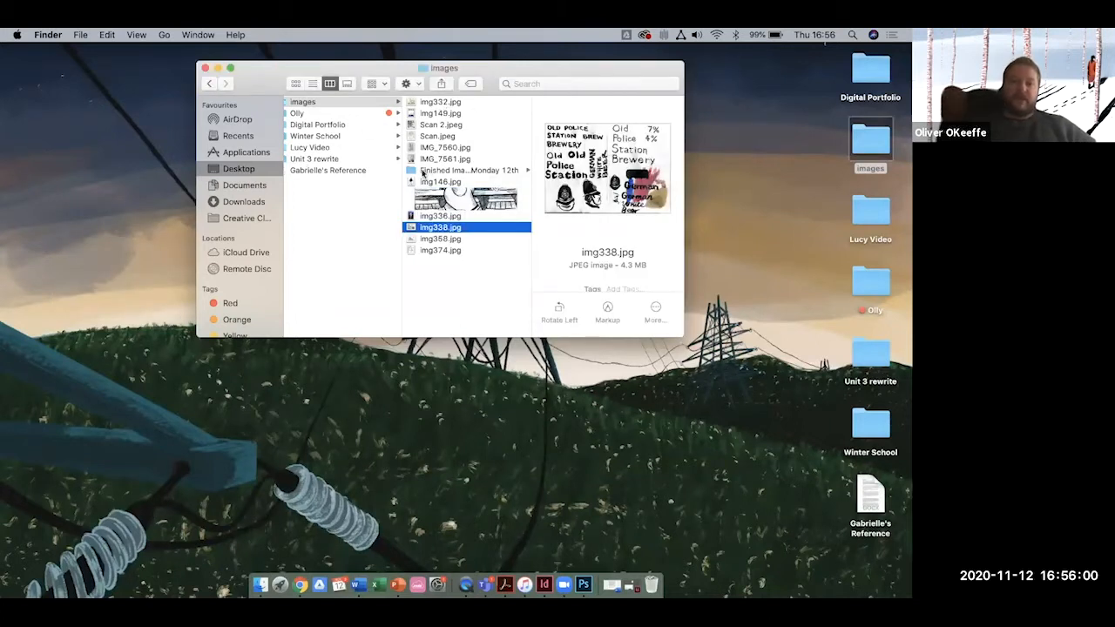
click(455, 174)
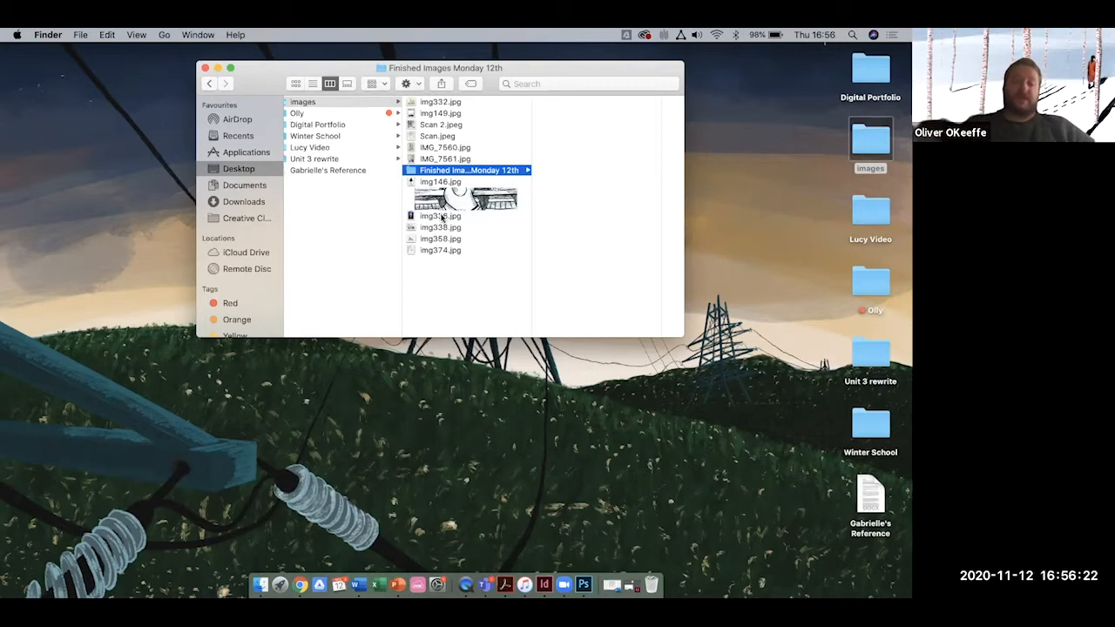
click(486, 426)
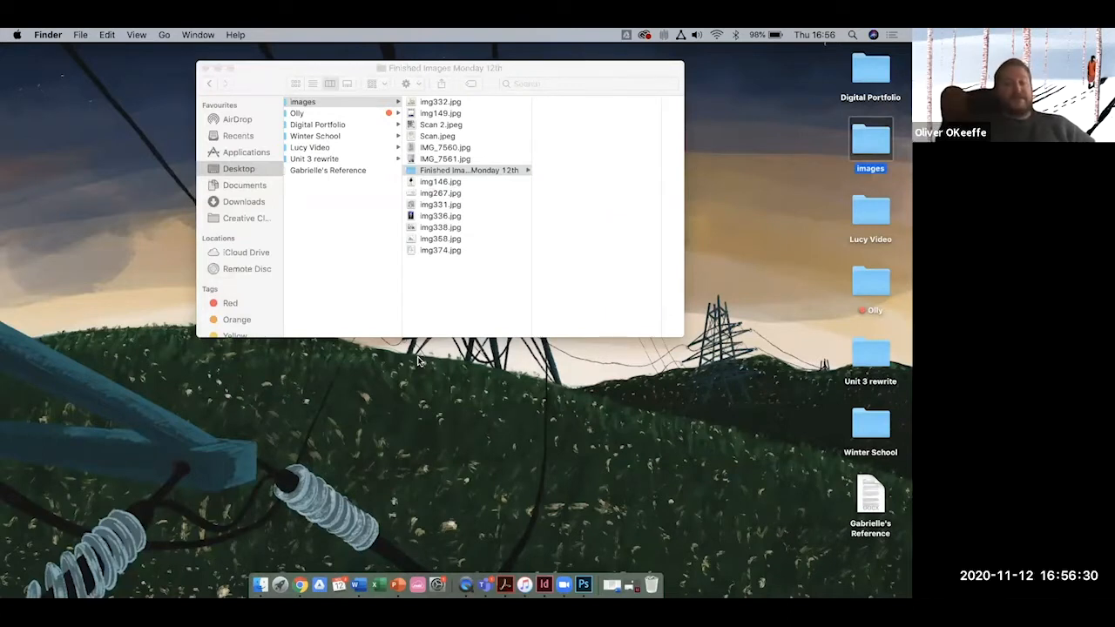
Switch back to Photoshop and open img332.jpg from the images folder
key(ctrl+Left)
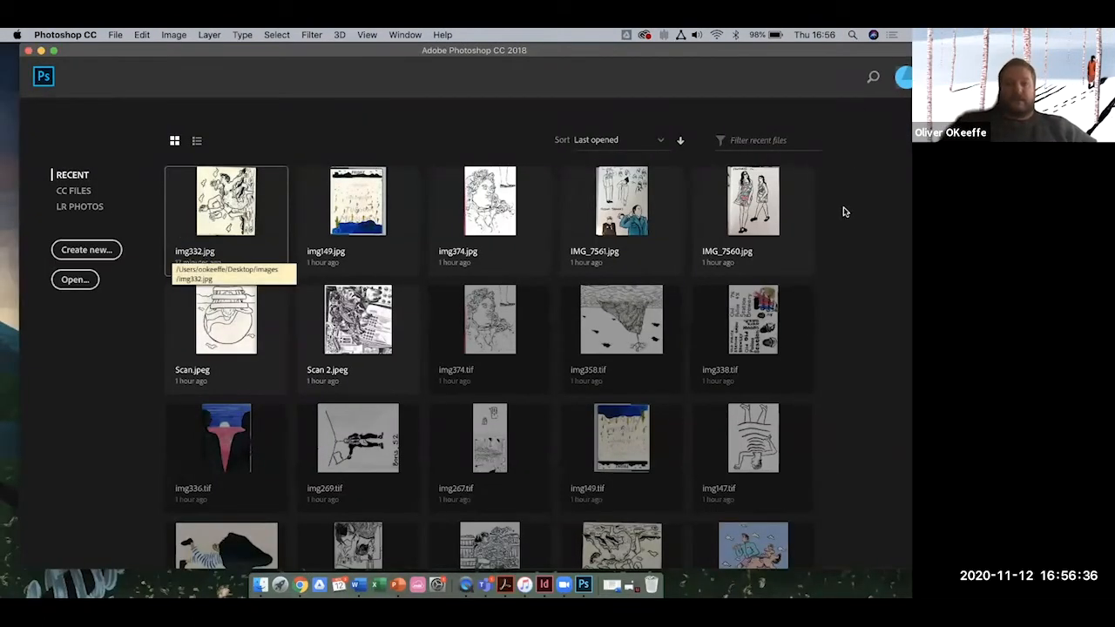
click(79, 282)
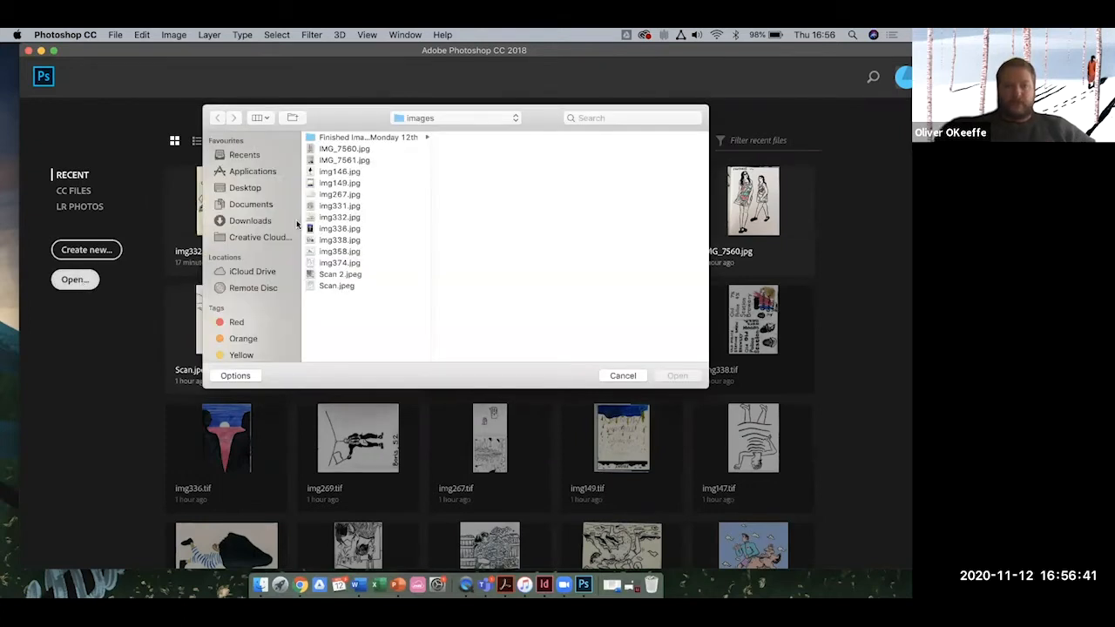
click(348, 173)
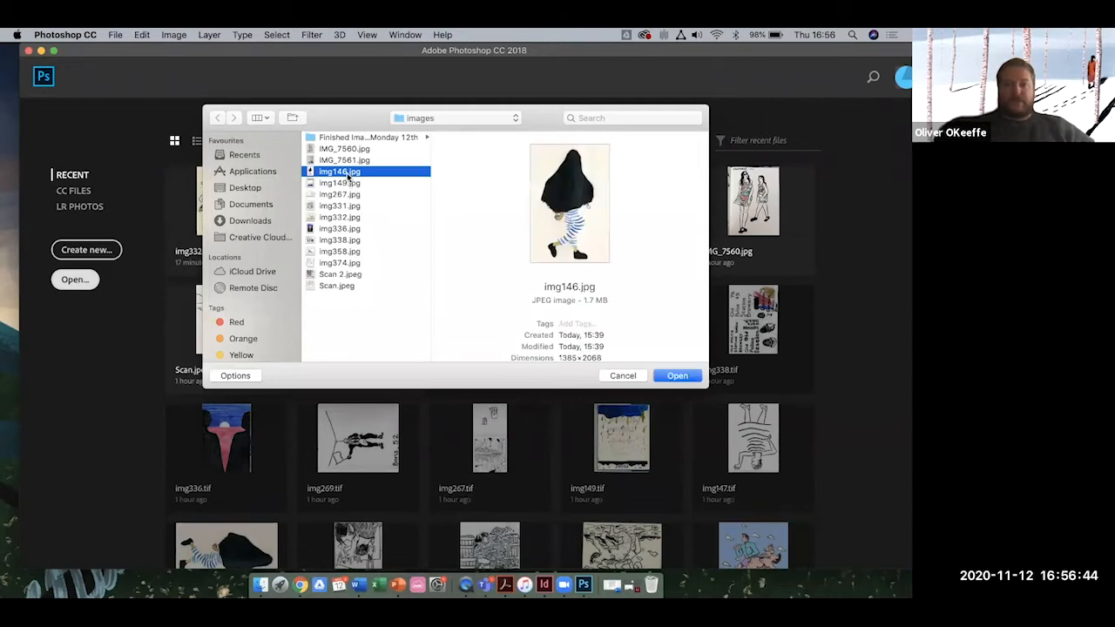
key(Down)
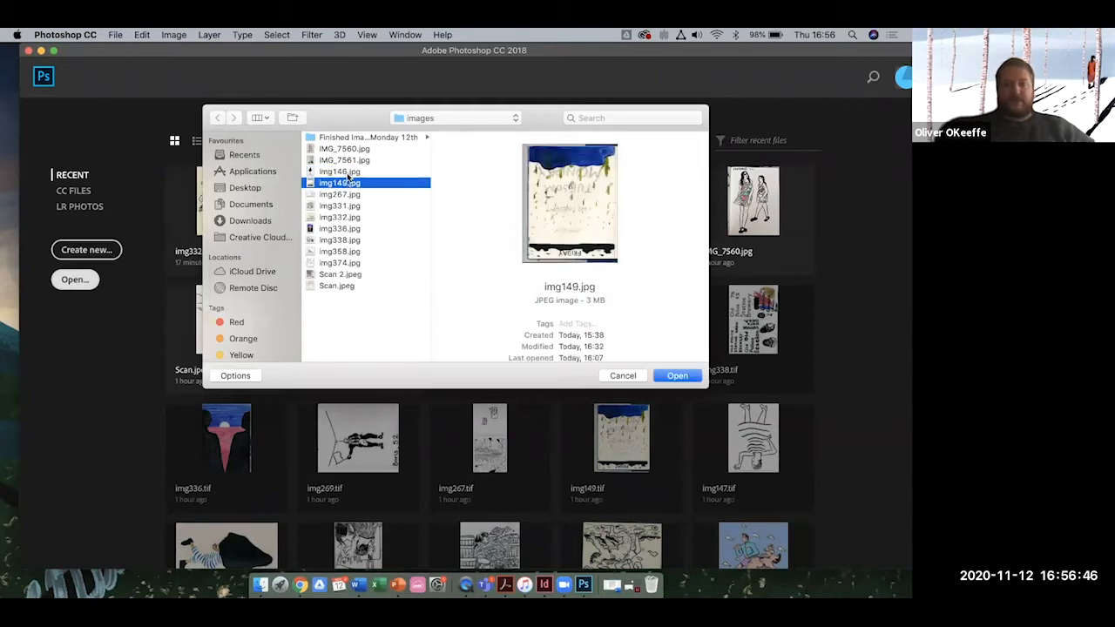
key(Down)
key(Down)
key(Down)
key(Down)
key(Up)
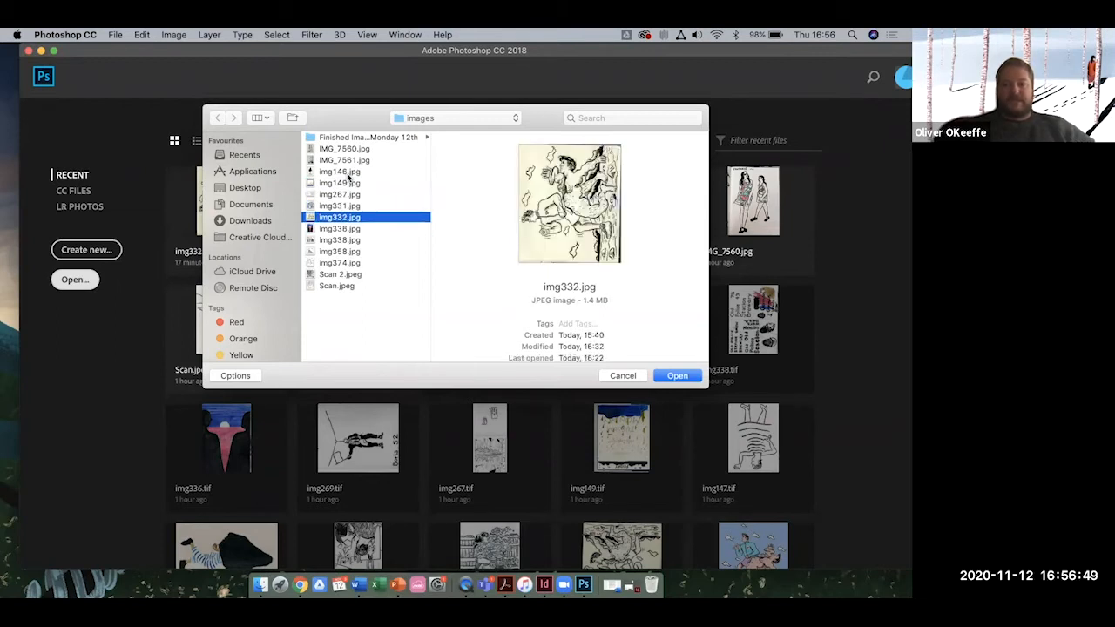
click(686, 377)
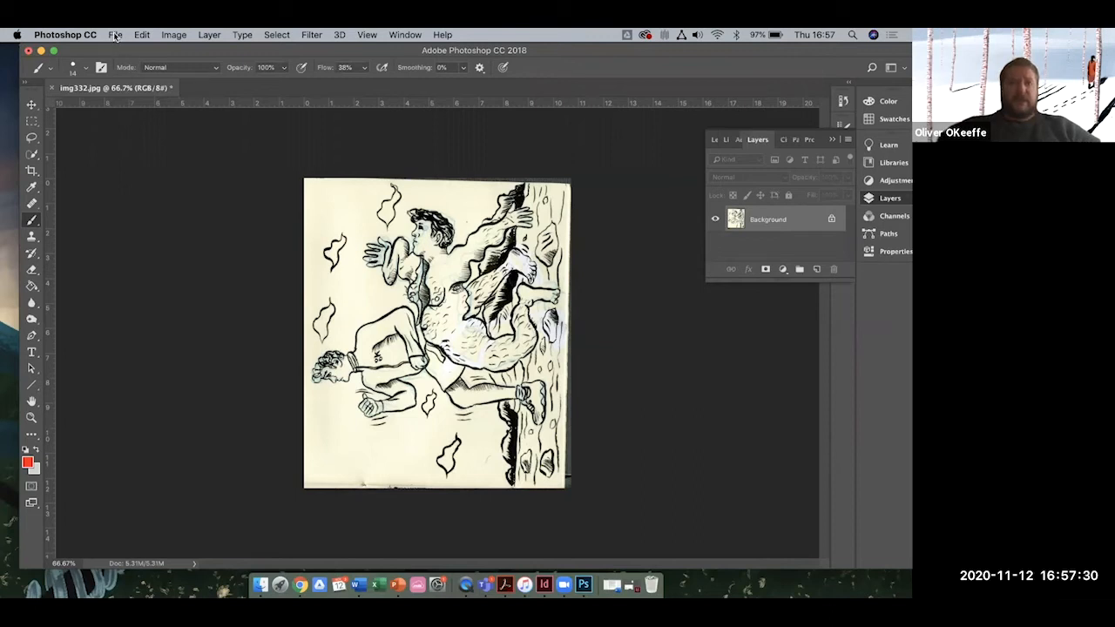
Rotate the whole image 90° clockwise
click(172, 35)
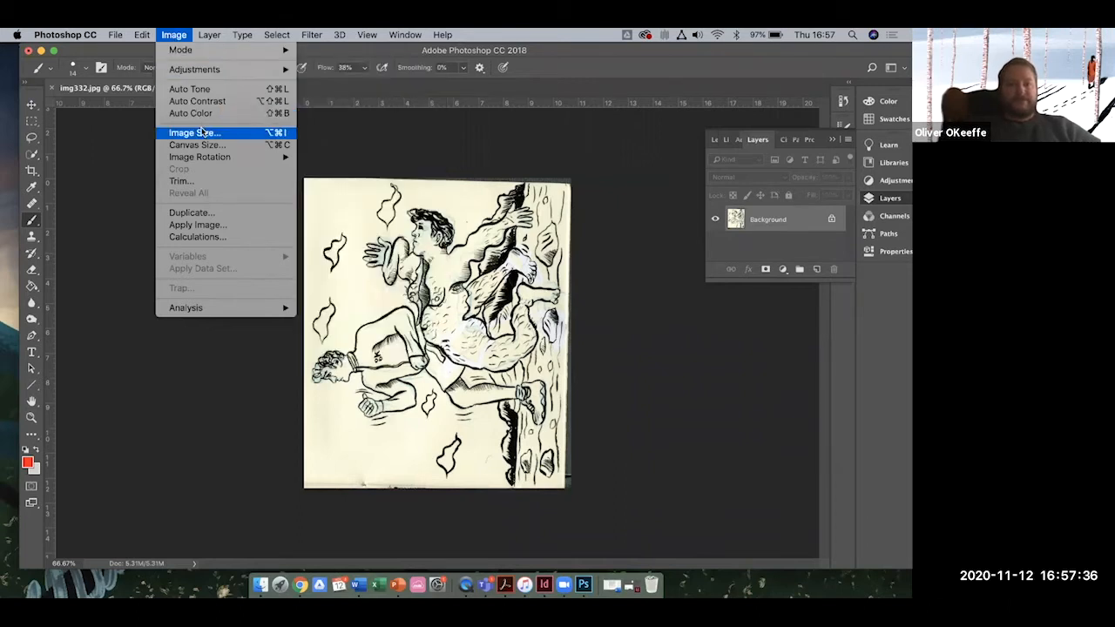
mouse_move(198, 162)
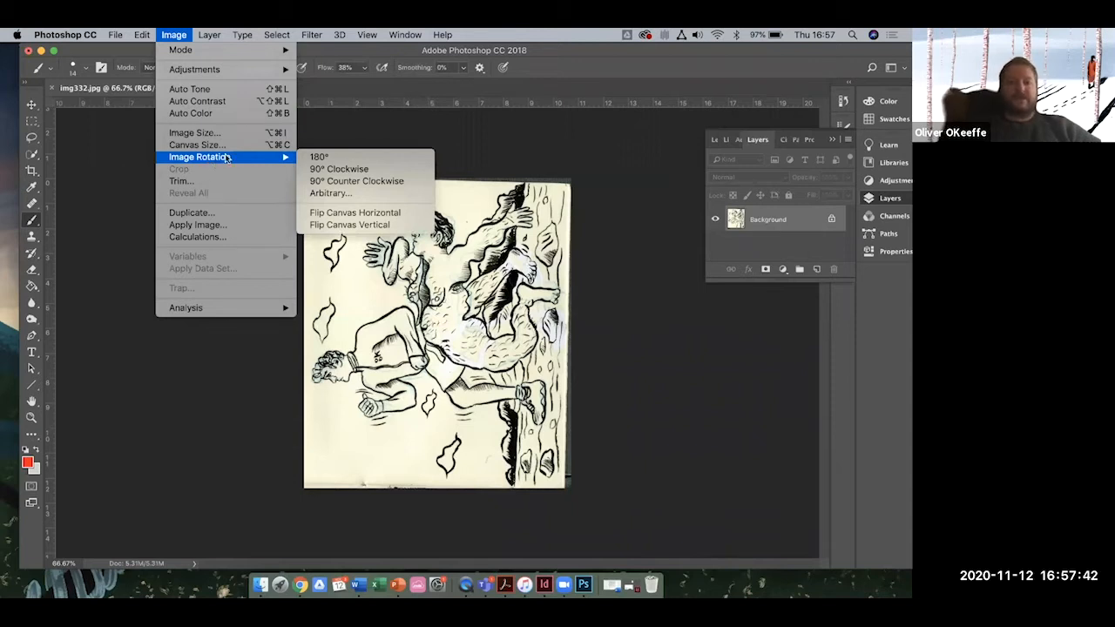
click(352, 170)
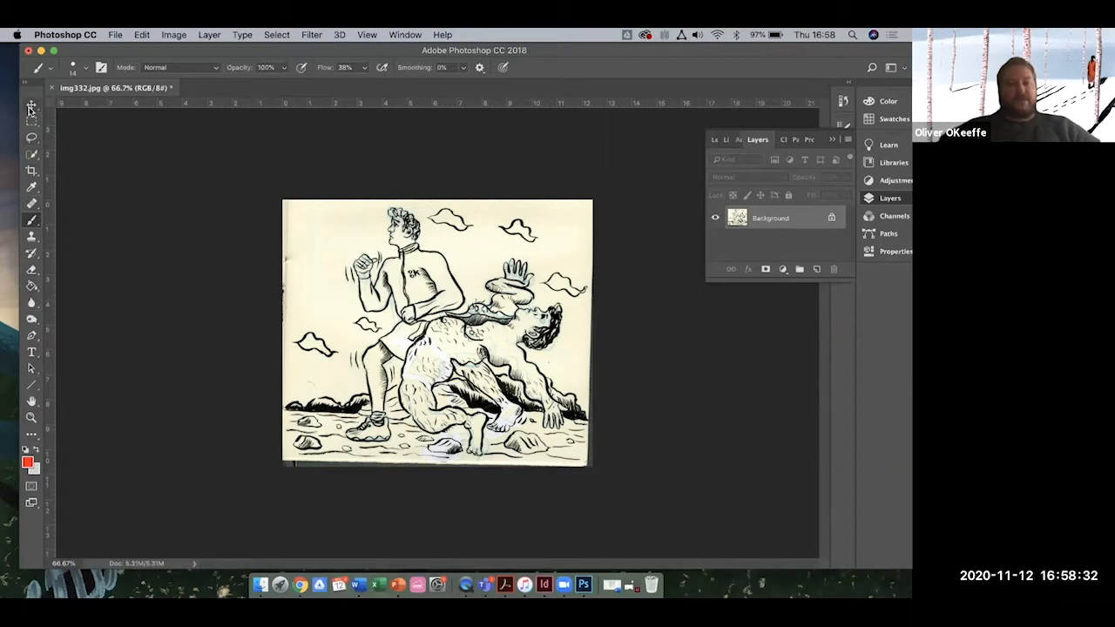
Straighten the image by about 1.4° along the page's lower edge using the Crop tool's Straighten option
click(31, 173)
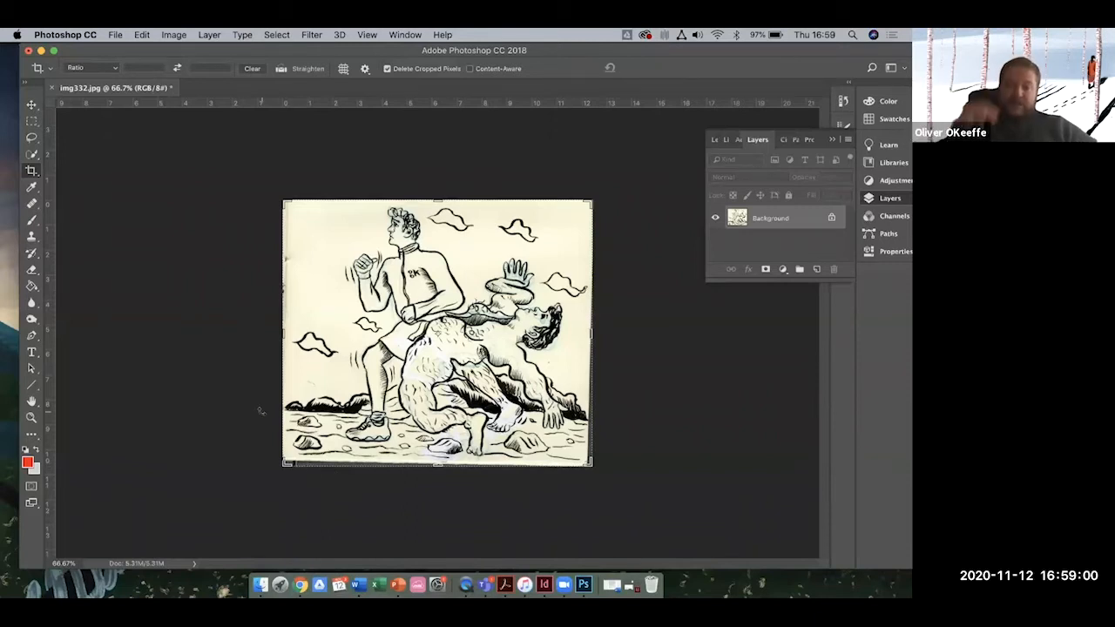
click(281, 72)
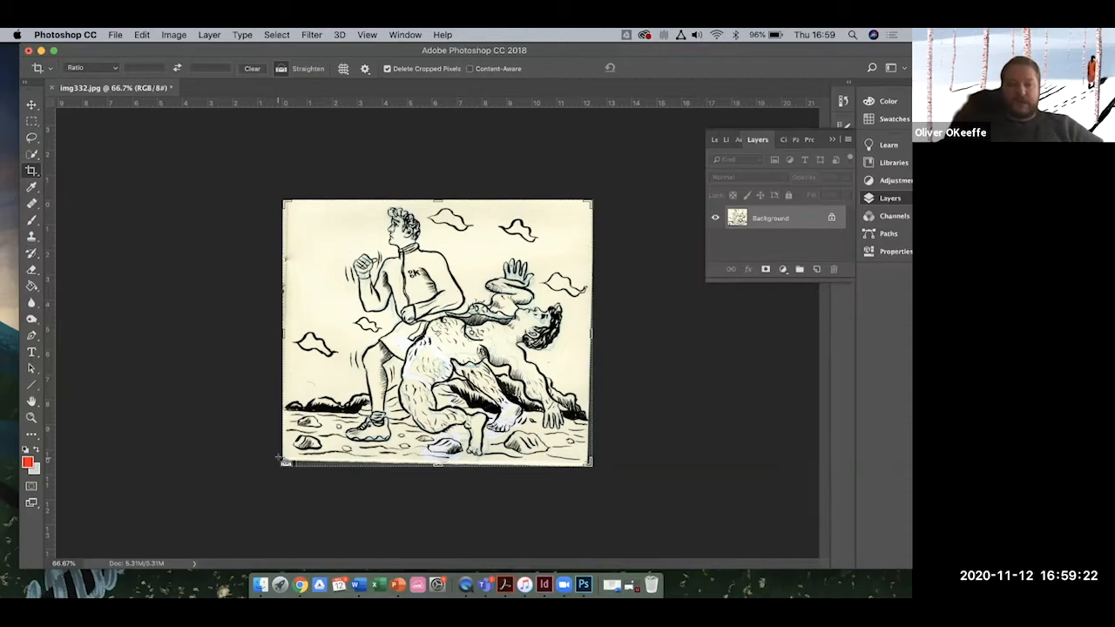
drag(285, 460, 593, 471)
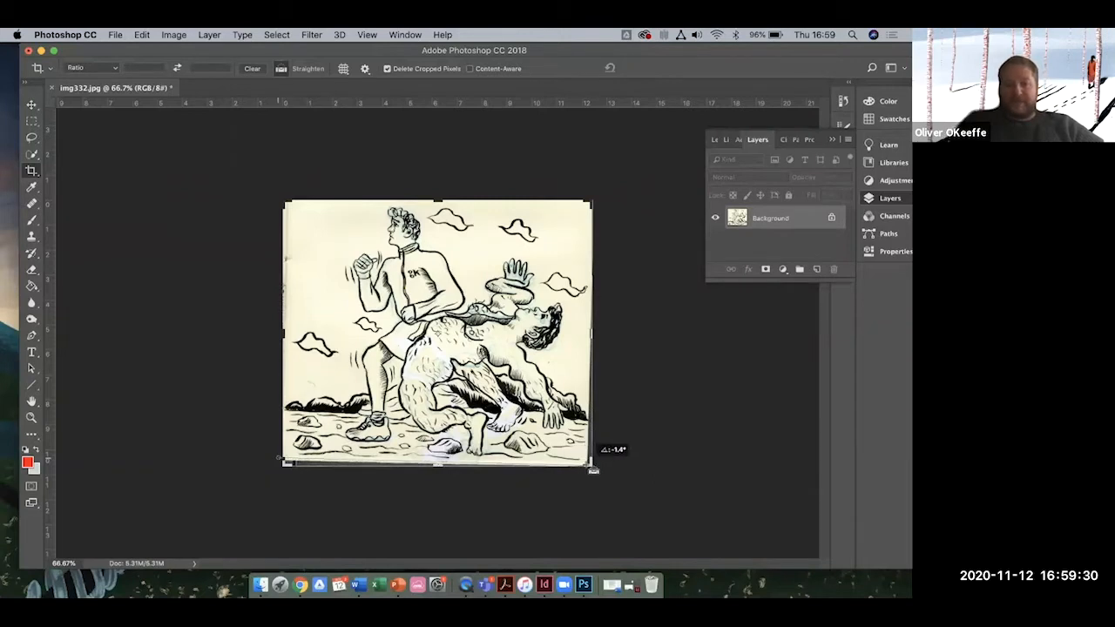
drag(593, 470, 592, 469)
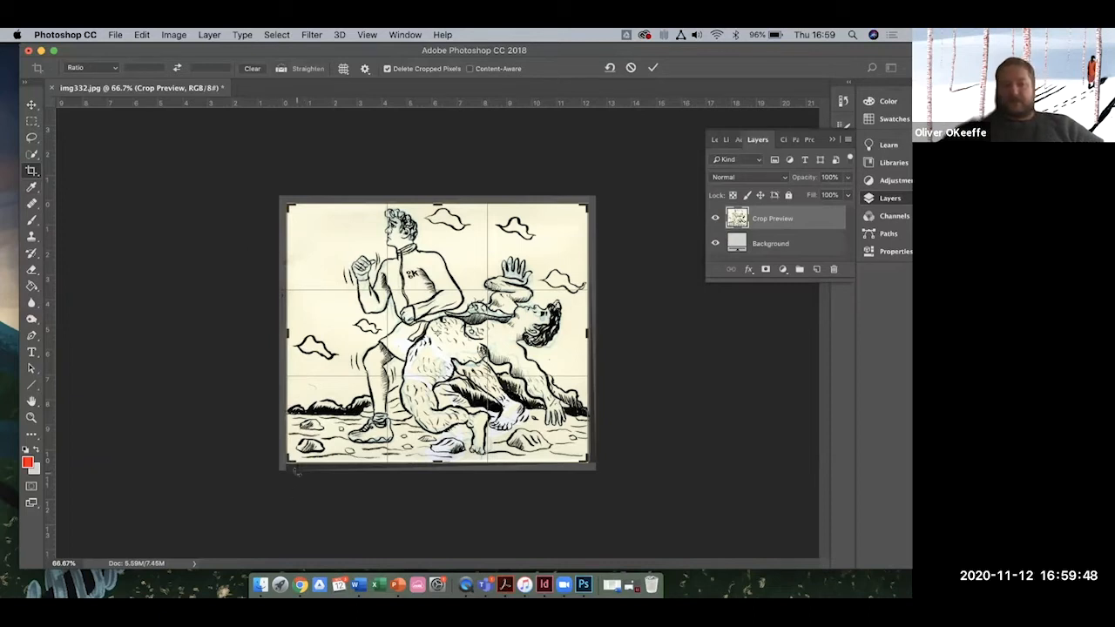
Adjust the crop frame at its lower-left and upper-right corners to trim the page's borders, and apply the crop
mouse_move(289, 466)
mouse_down()
mouse_move(315, 436)
mouse_move(297, 383)
mouse_move(312, 418)
mouse_move(285, 410)
mouse_move(285, 376)
mouse_move(297, 369)
mouse_move(290, 464)
mouse_up()
drag(290, 464, 289, 461)
drag(584, 207, 585, 205)
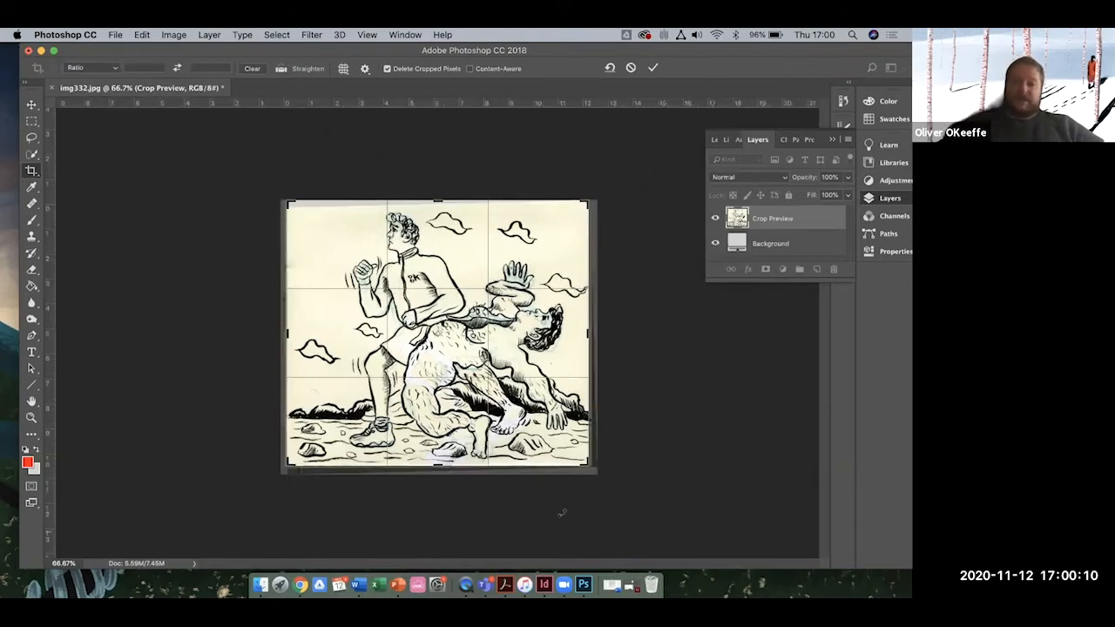
click(653, 68)
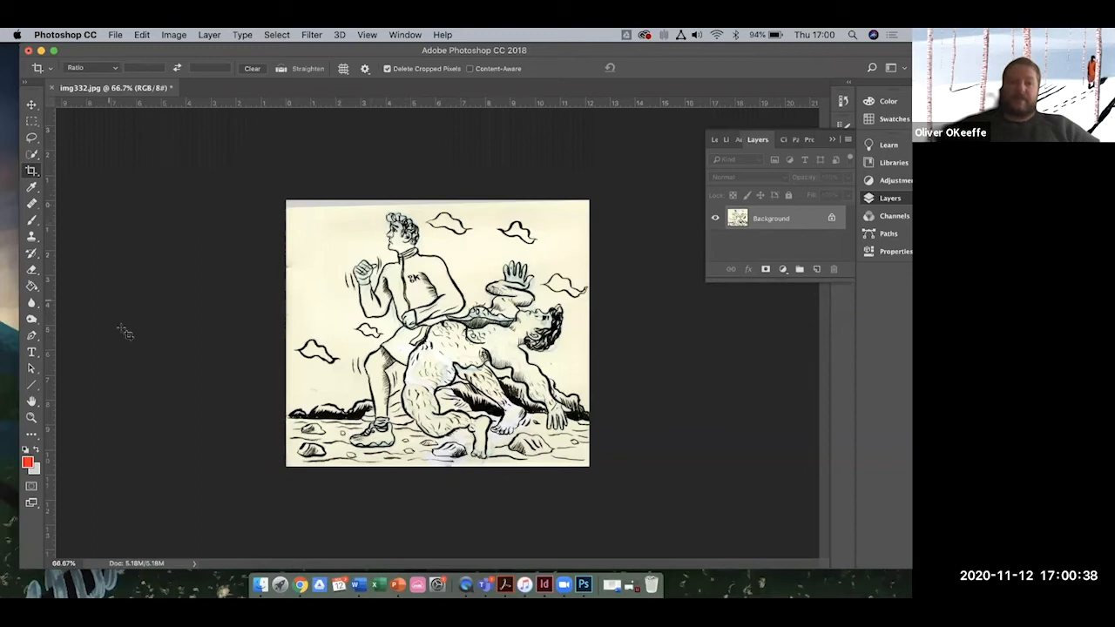
Crop the image again to trim the leftover grey strip along the page's upper edge, and apply the crop
click(30, 173)
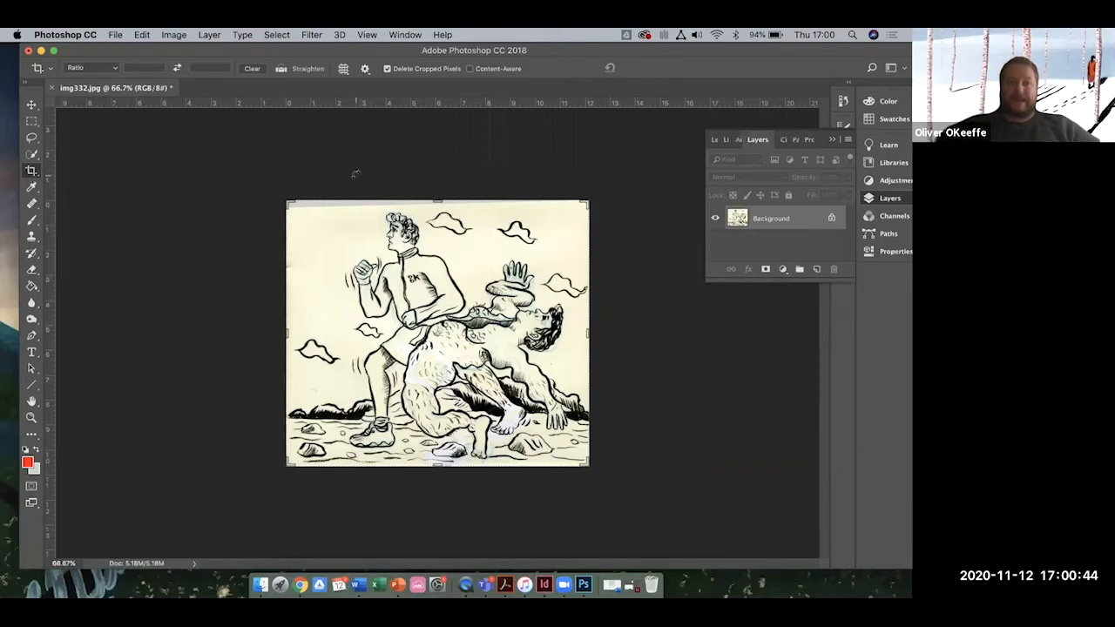
click(290, 202)
drag(290, 202, 288, 206)
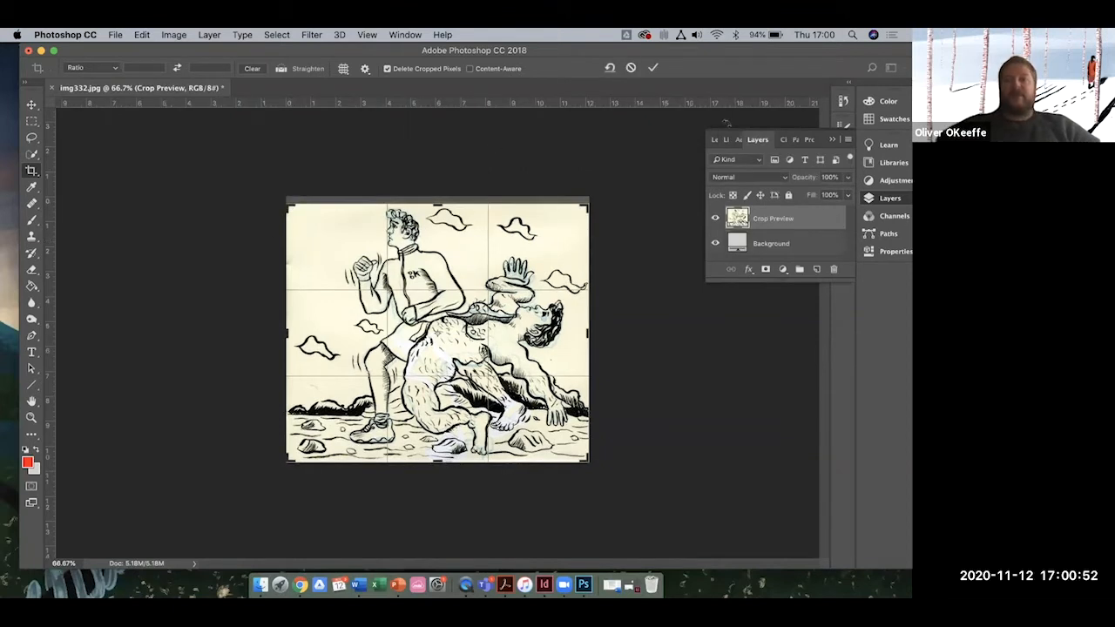
click(654, 69)
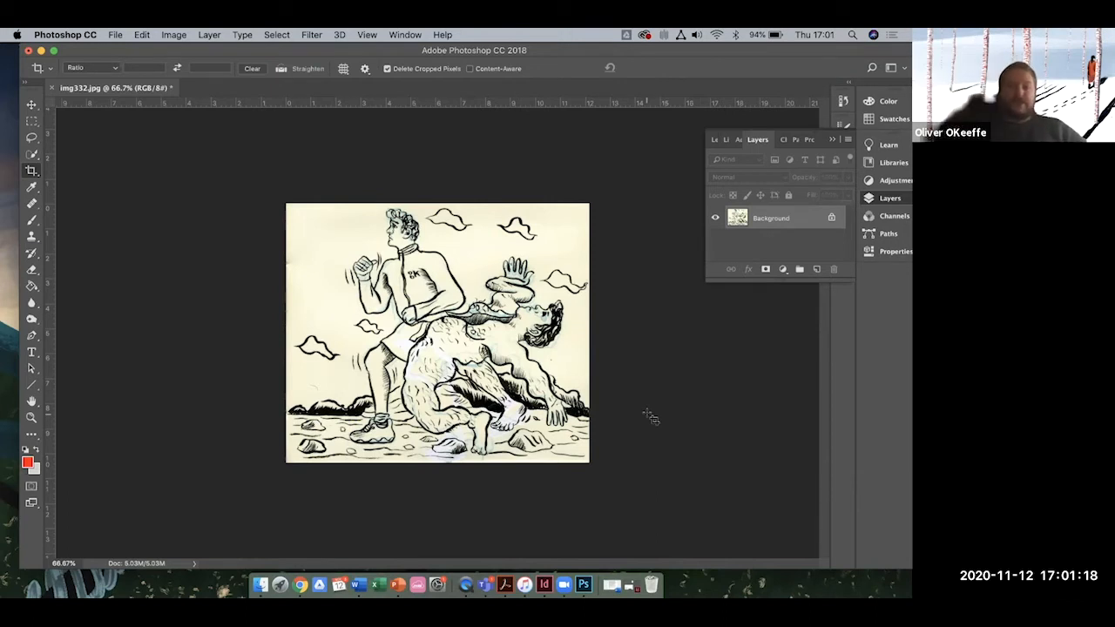
Convert the image's colour mode to Grayscale, discarding the colour information
click(177, 35)
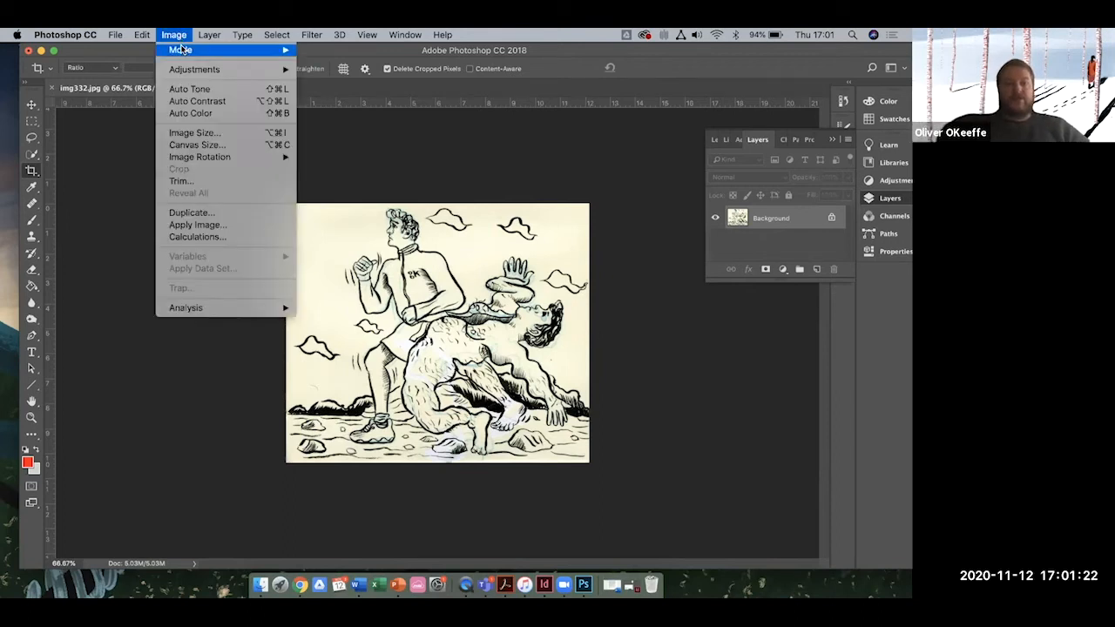
mouse_move(182, 51)
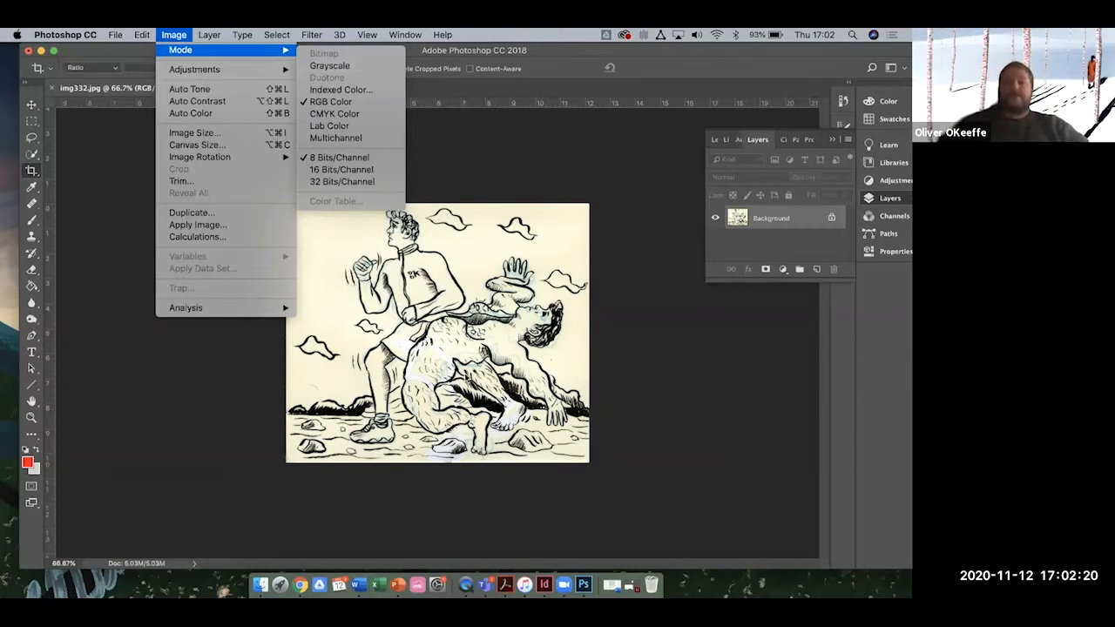
click(344, 66)
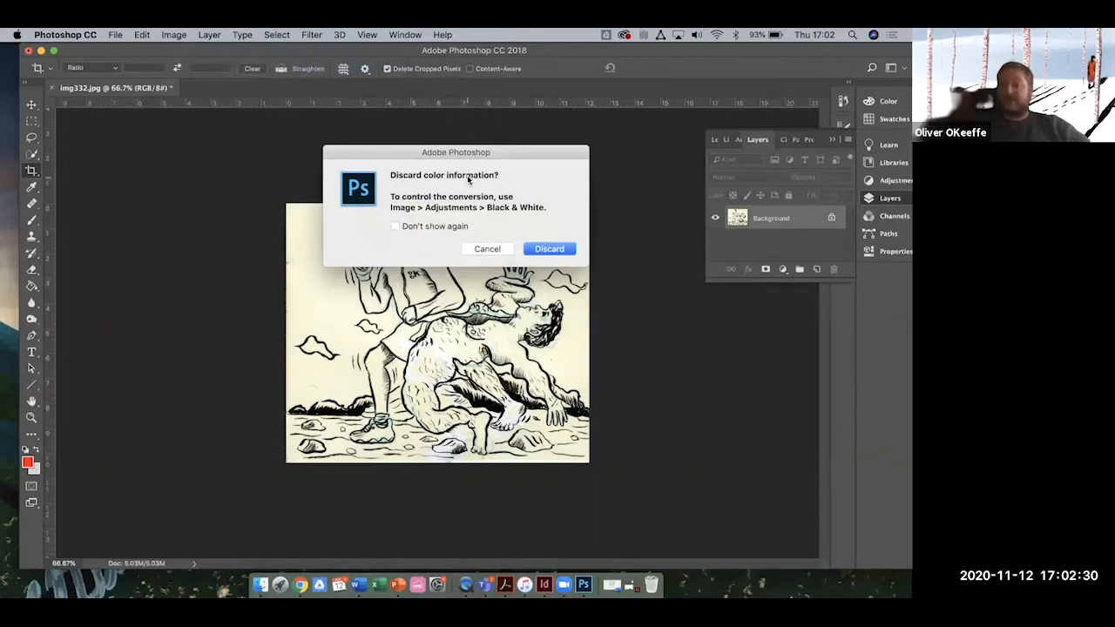
click(550, 250)
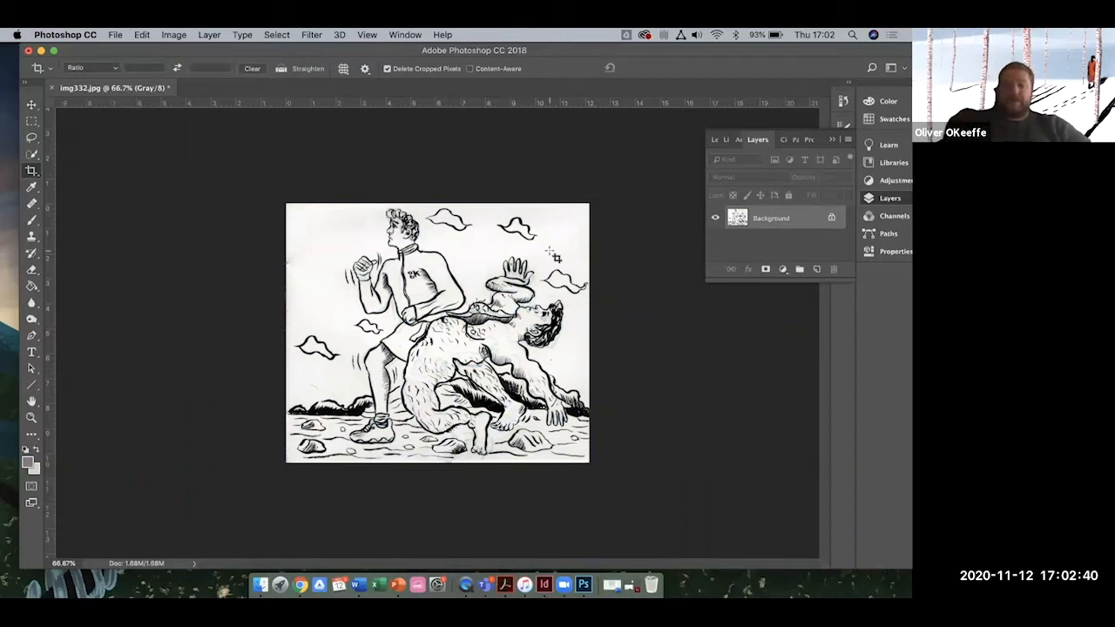
Convert the image's mode back to RGB Color so that colour can be added to the black-and-white drawing
click(183, 38)
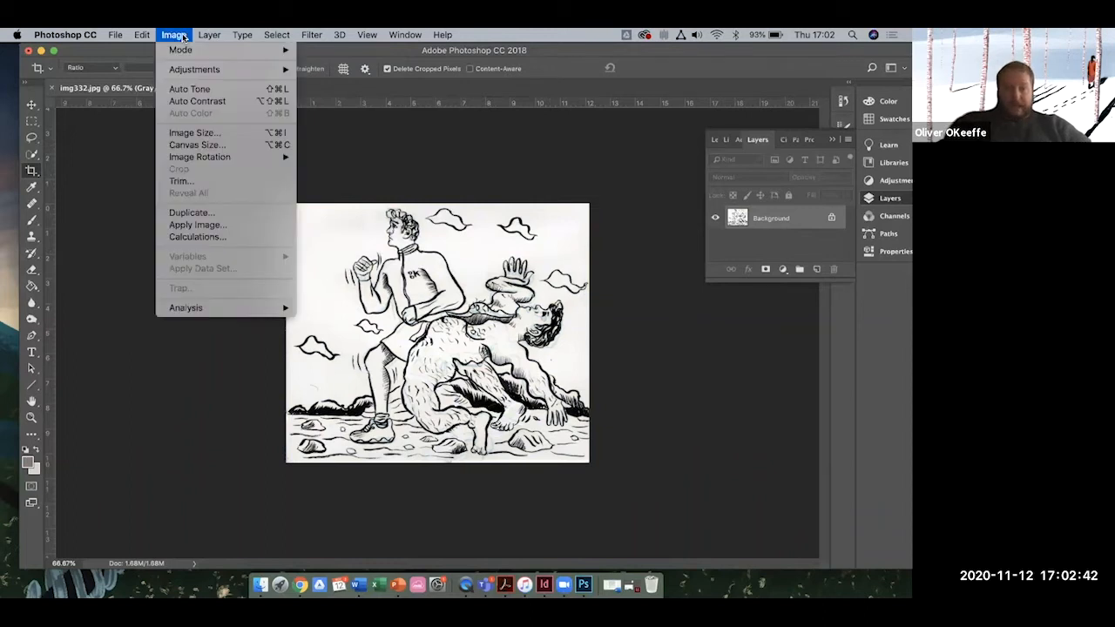
mouse_move(183, 50)
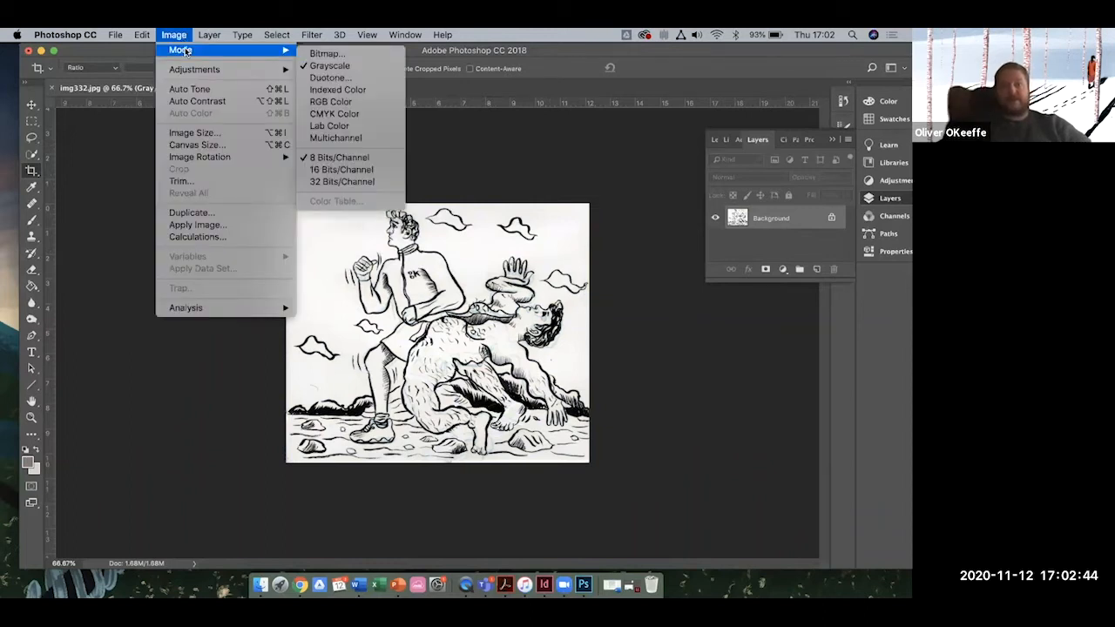
click(343, 103)
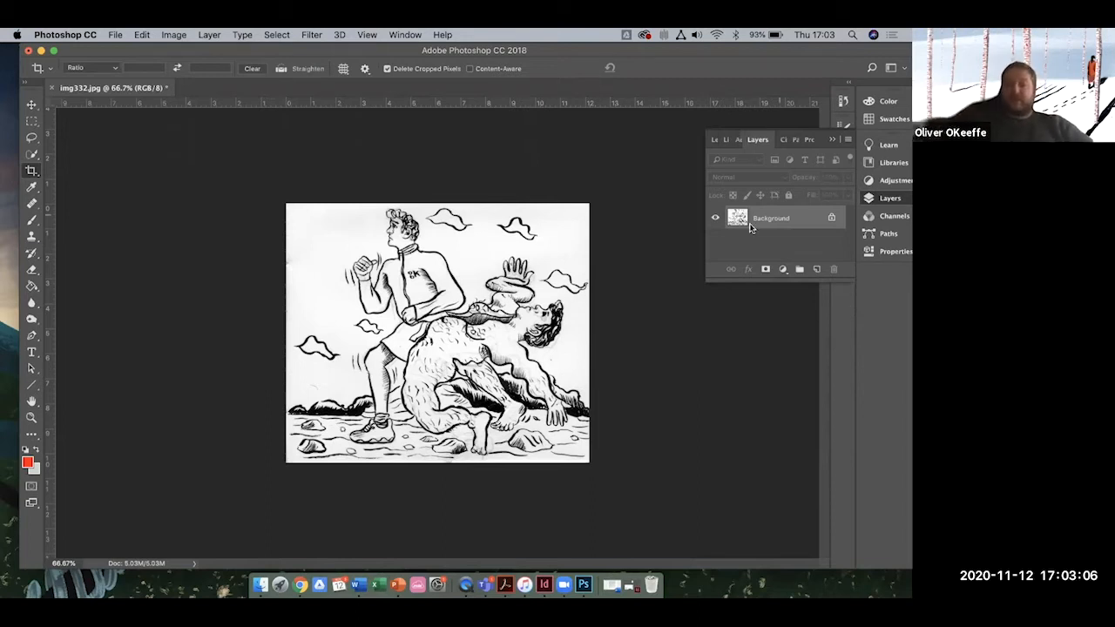
Shift the application window to bring its cut-off panels fully on screen, and unlock the Background layer
click(832, 139)
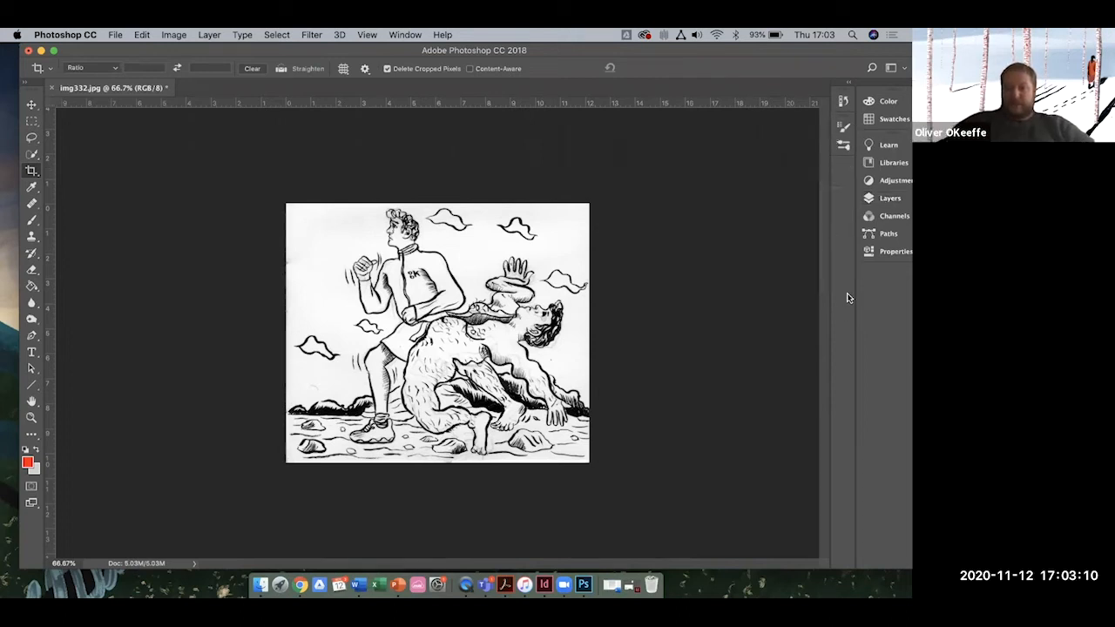
drag(803, 47, 765, 48)
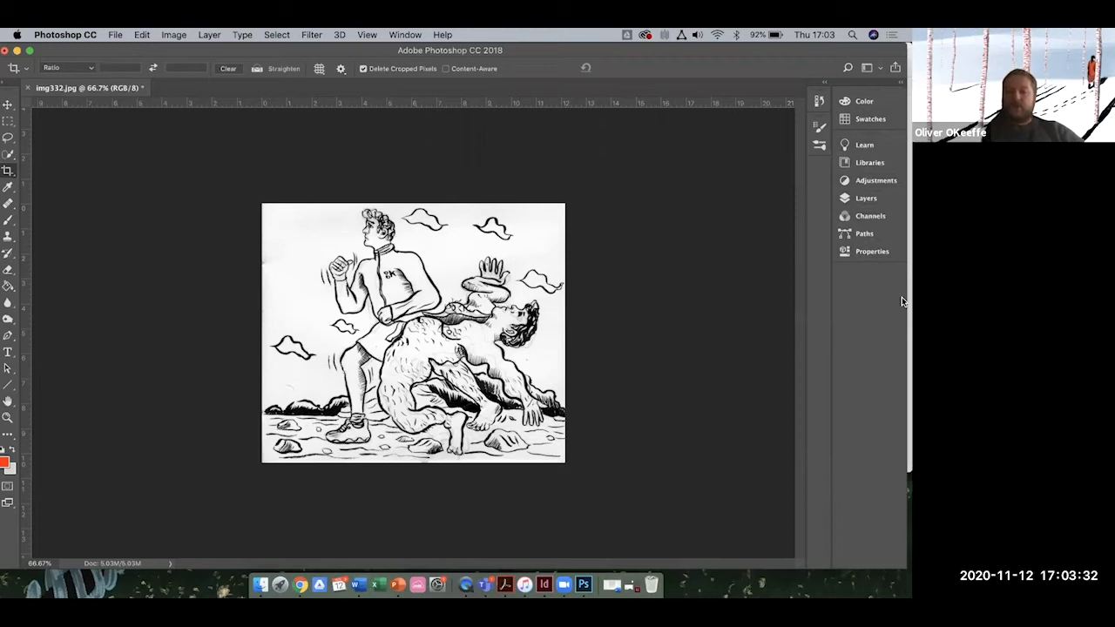
click(867, 200)
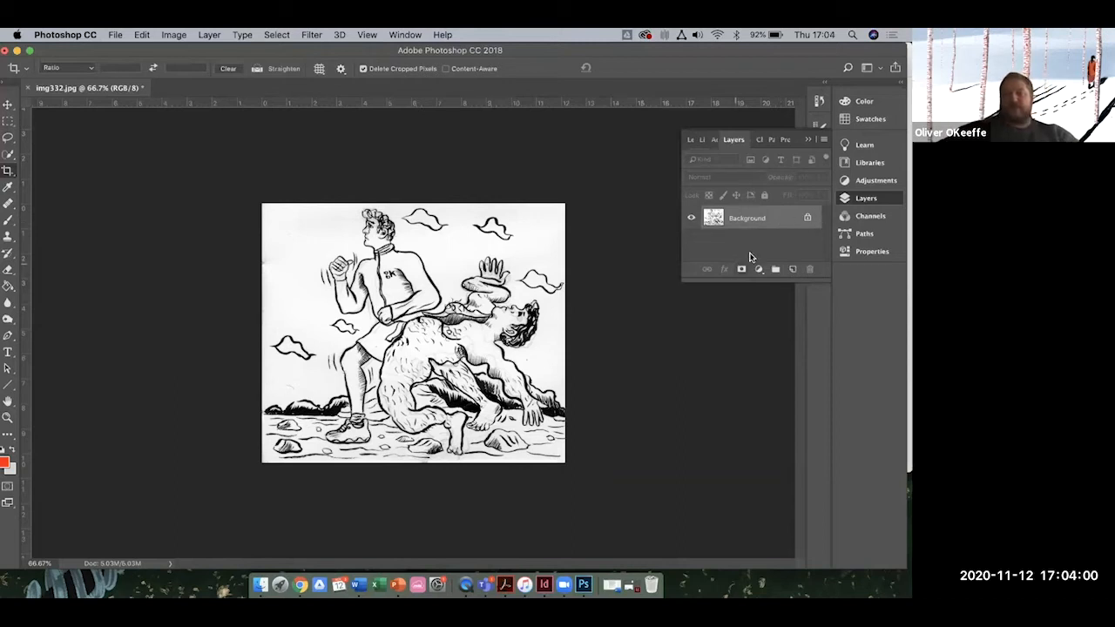
click(807, 220)
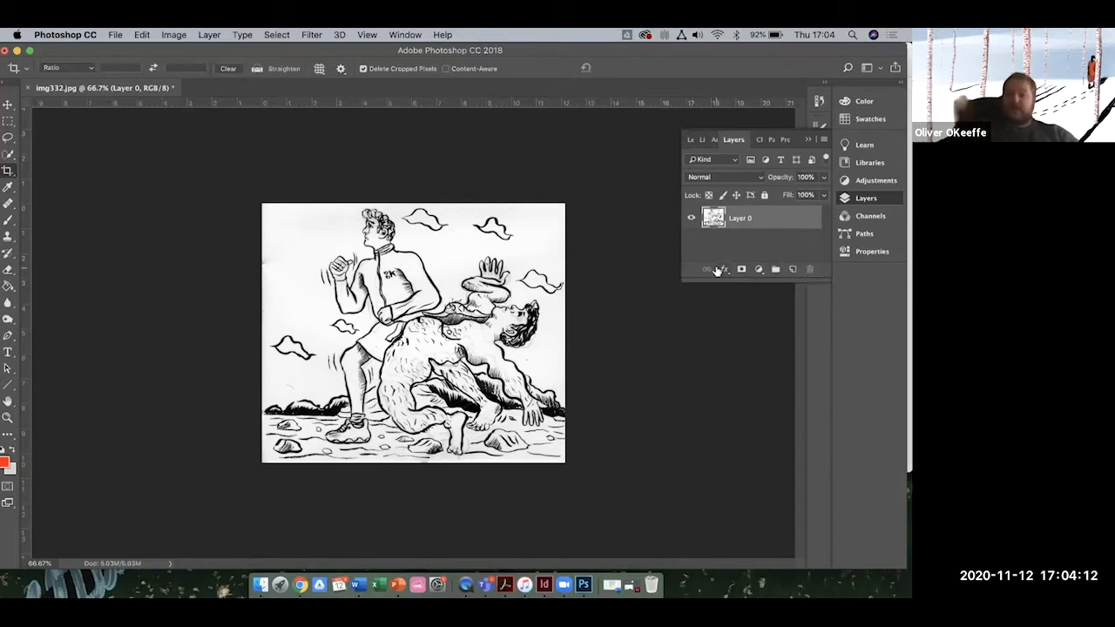
Add two empty layers above Layer 0 and paint a red freehand zigzag across the figures on the uppermost one with the Brush tool
click(792, 270)
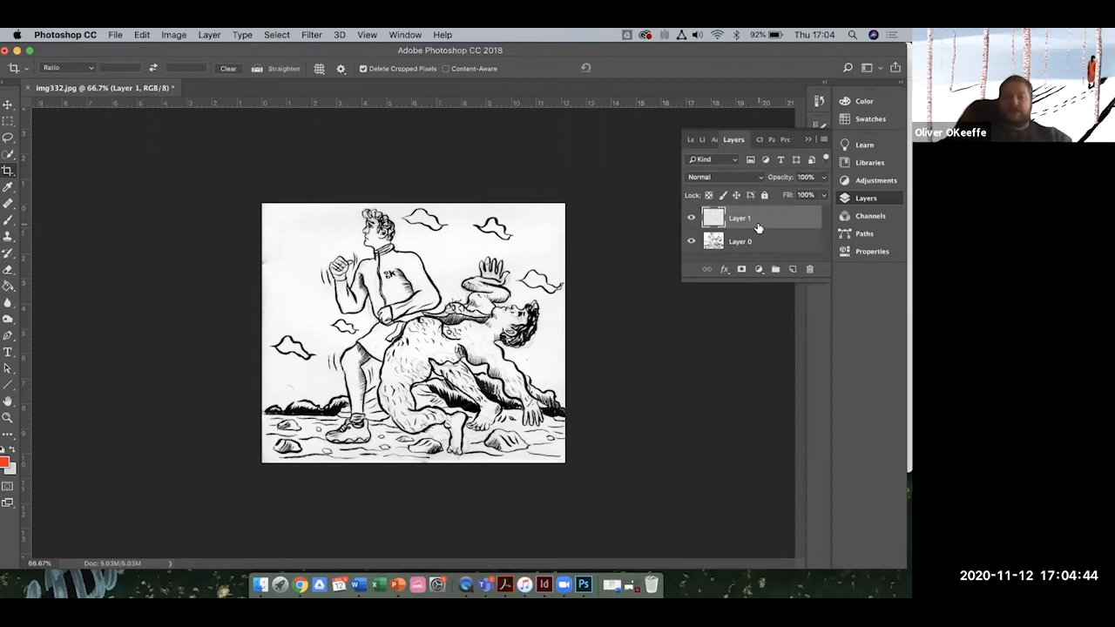
click(793, 271)
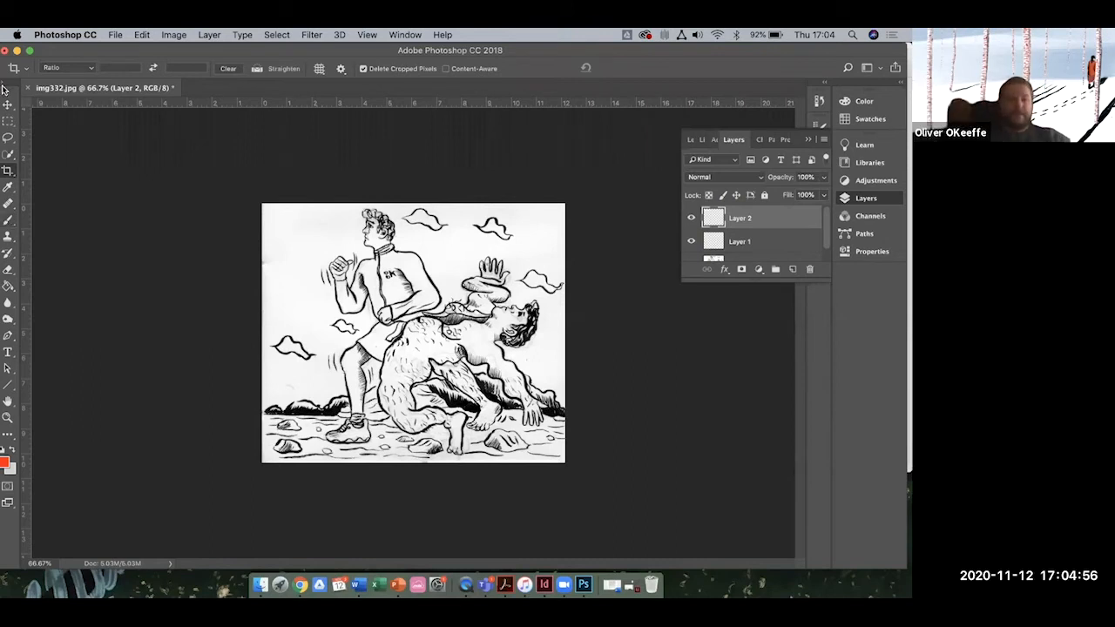
click(7, 223)
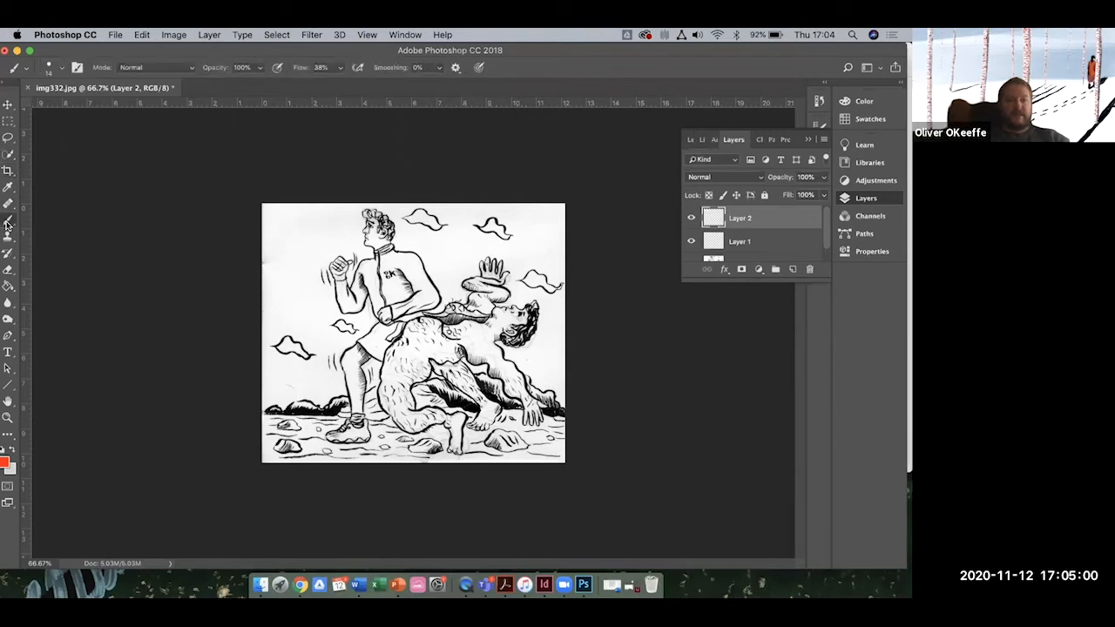
mouse_move(319, 303)
mouse_down()
mouse_move(429, 255)
mouse_move(472, 331)
mouse_move(526, 380)
mouse_up()
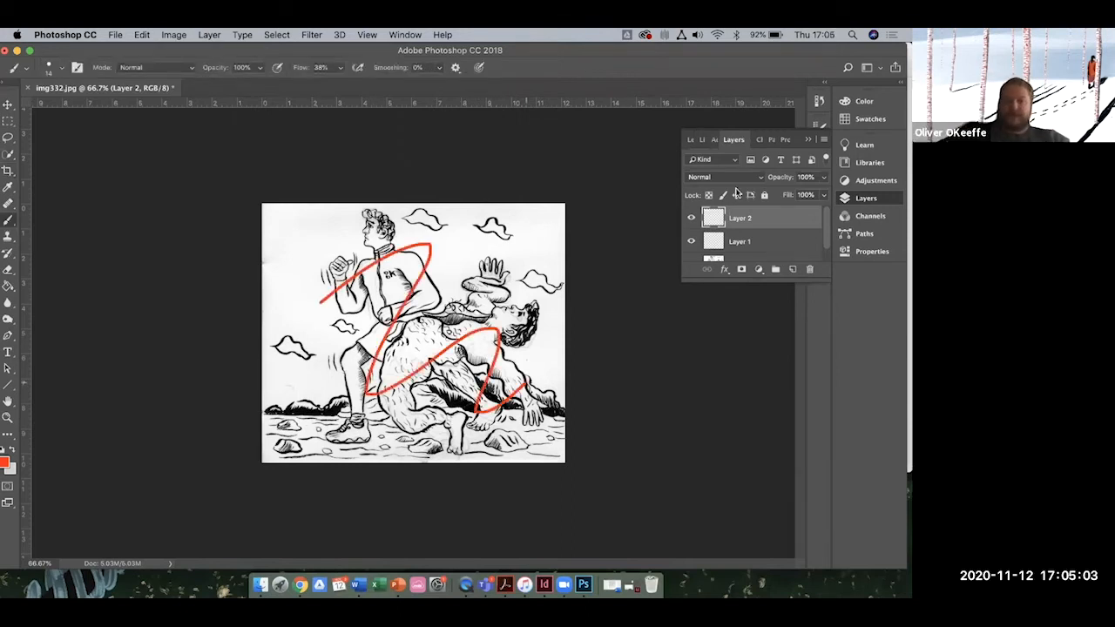
Hide and show Layer 2 twice to compare the drawing with and without the red brush stroke
click(693, 220)
click(692, 219)
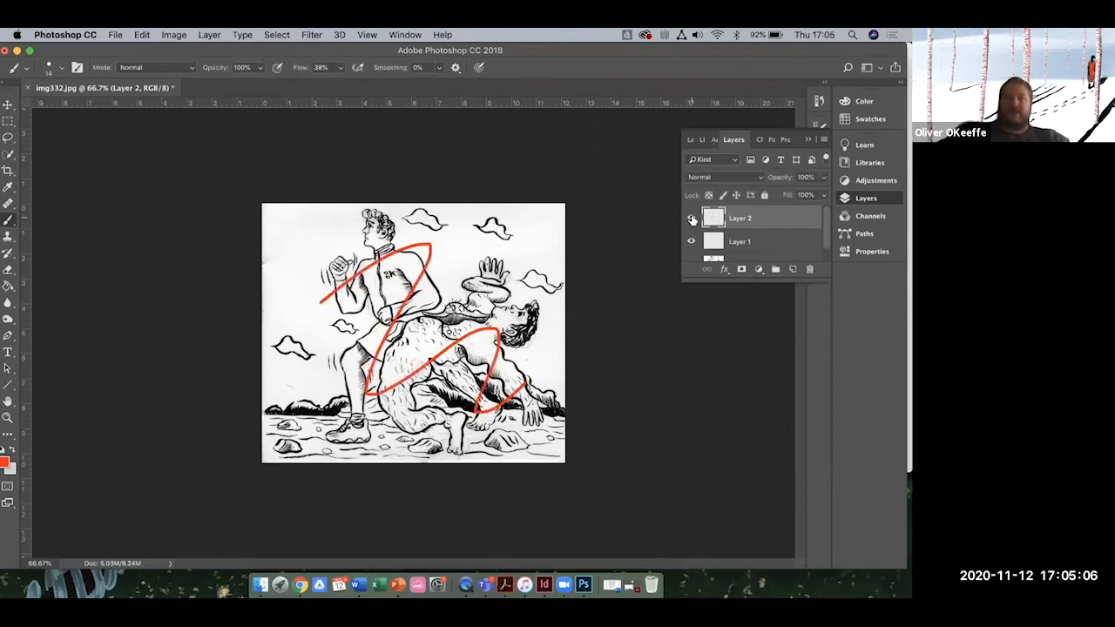
click(692, 220)
click(692, 220)
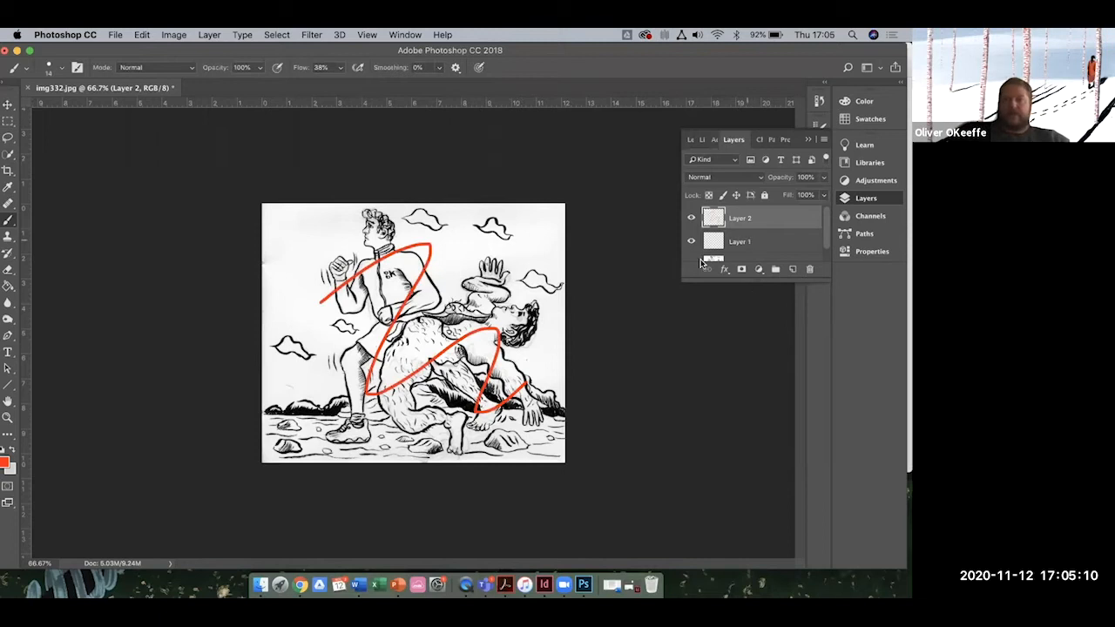
Delete Layer 2 and Layer 1, keeping only the drawing's Layer 0
click(808, 271)
click(547, 228)
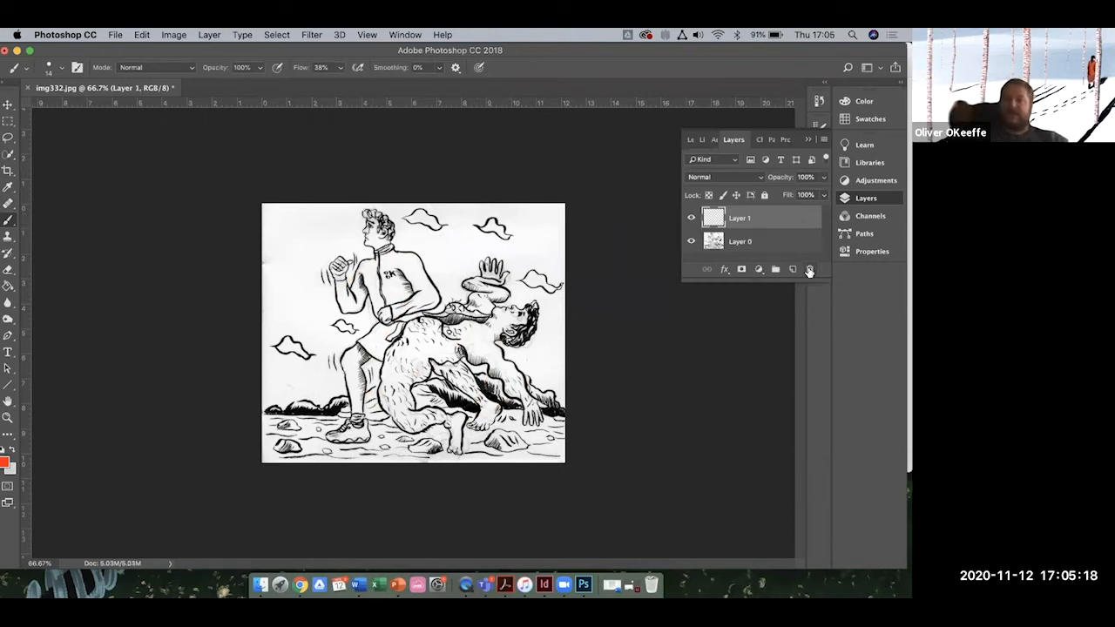
click(808, 271)
click(546, 228)
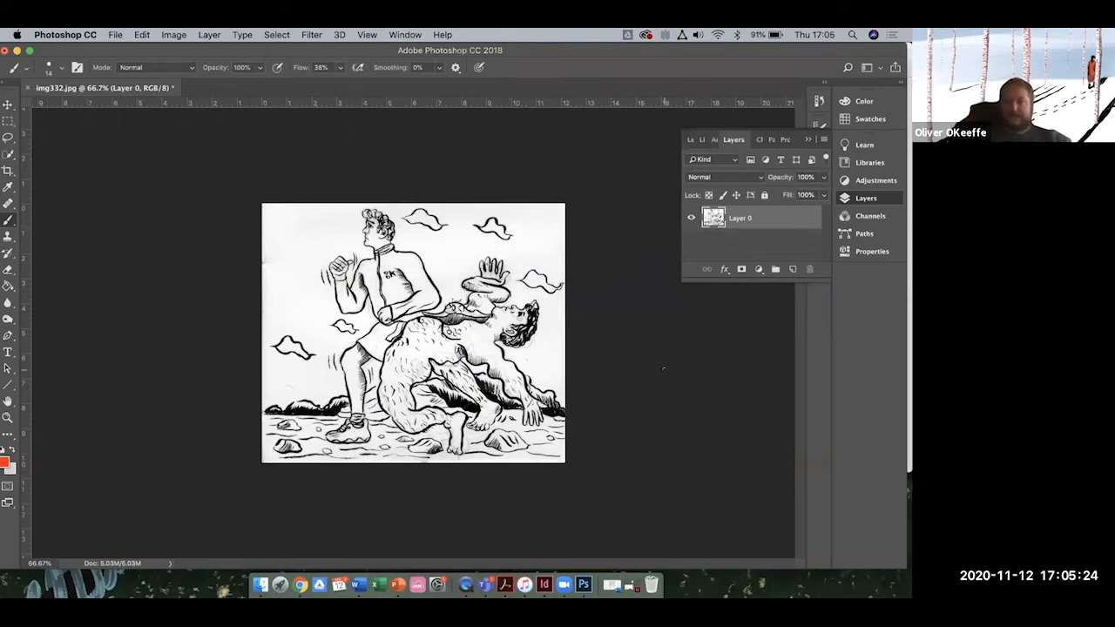
Duplicate Layer 0 within img332.jpg and name the duplicate "copy"
click(823, 142)
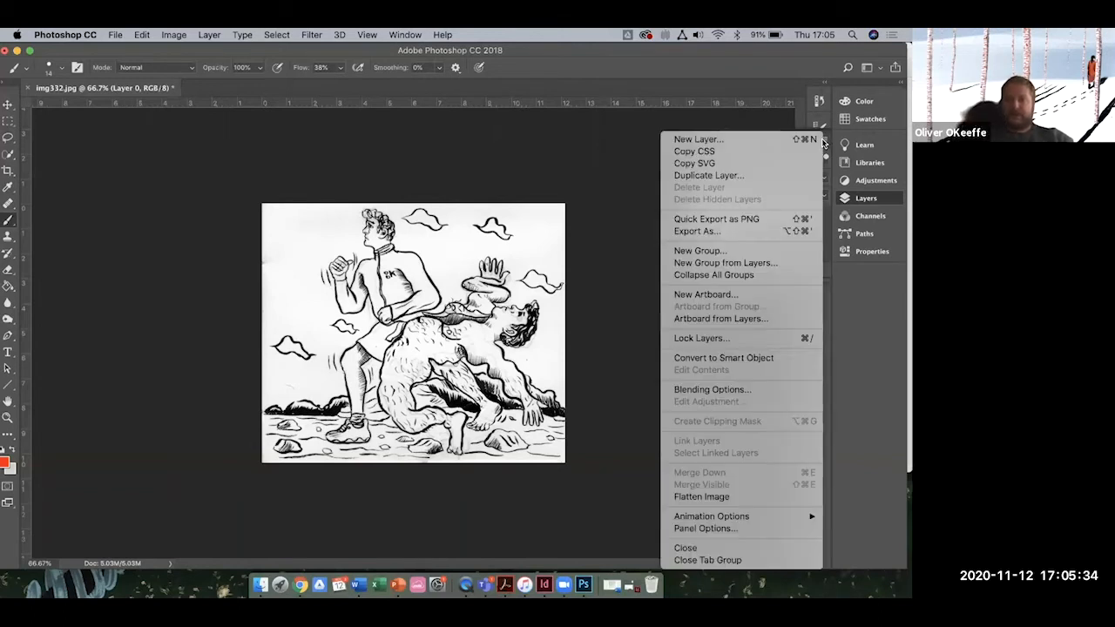
click(761, 177)
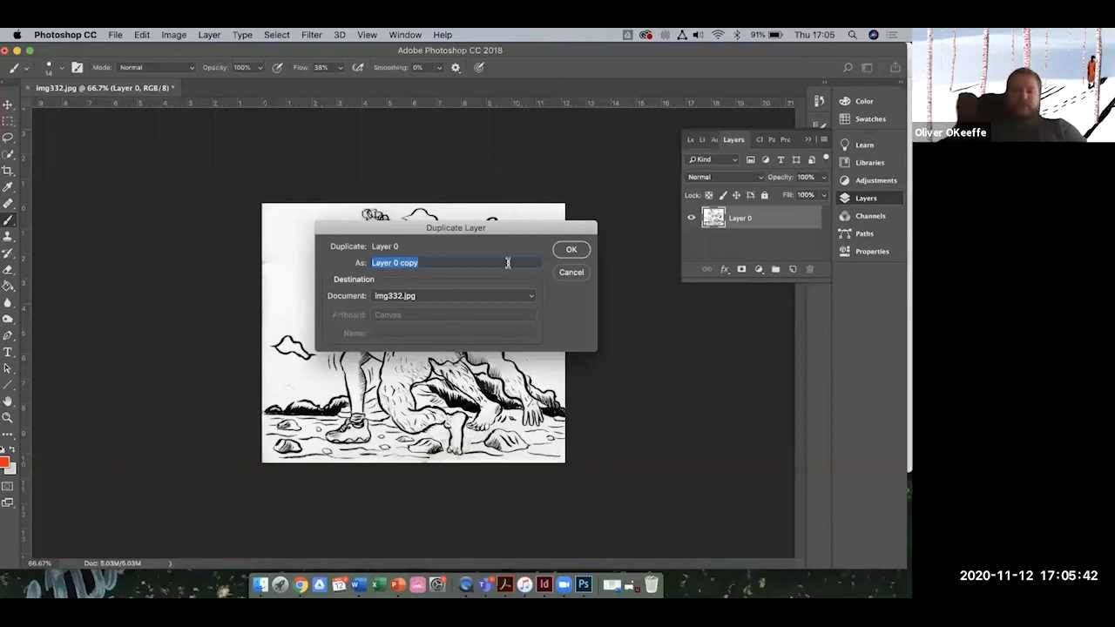
key(BackSpace)
text(copy)
click(571, 251)
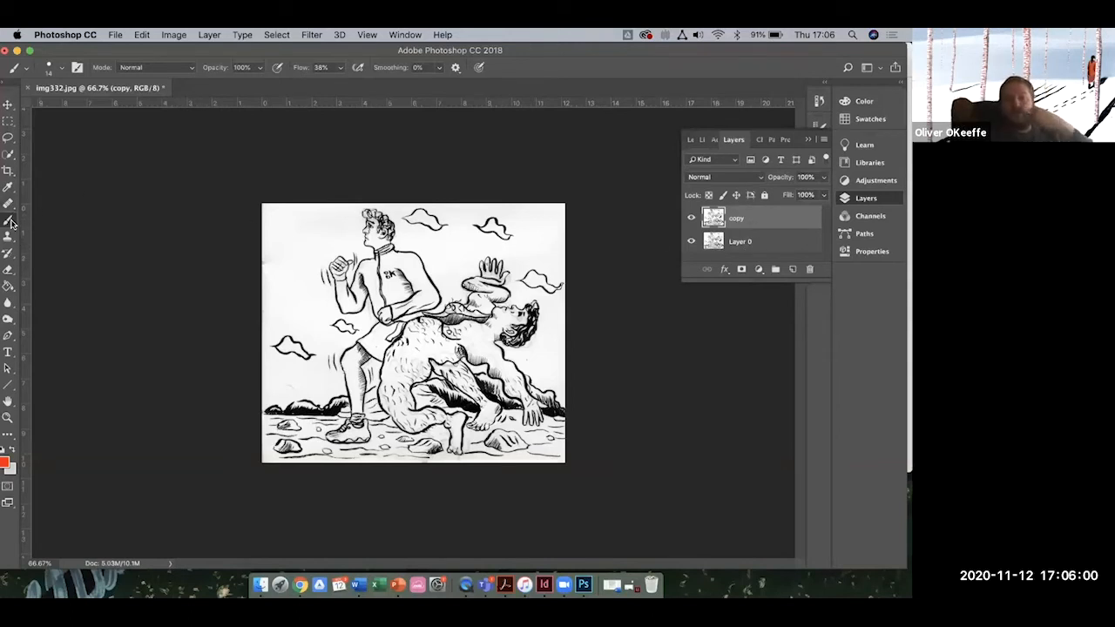
Paint a red test scribble over the figures on the copy layer, compare it against Layer 0, and undo the scribble
mouse_move(370, 277)
mouse_down()
mouse_move(442, 283)
mouse_move(392, 353)
mouse_move(476, 311)
mouse_move(439, 239)
mouse_move(367, 383)
mouse_move(409, 287)
mouse_up()
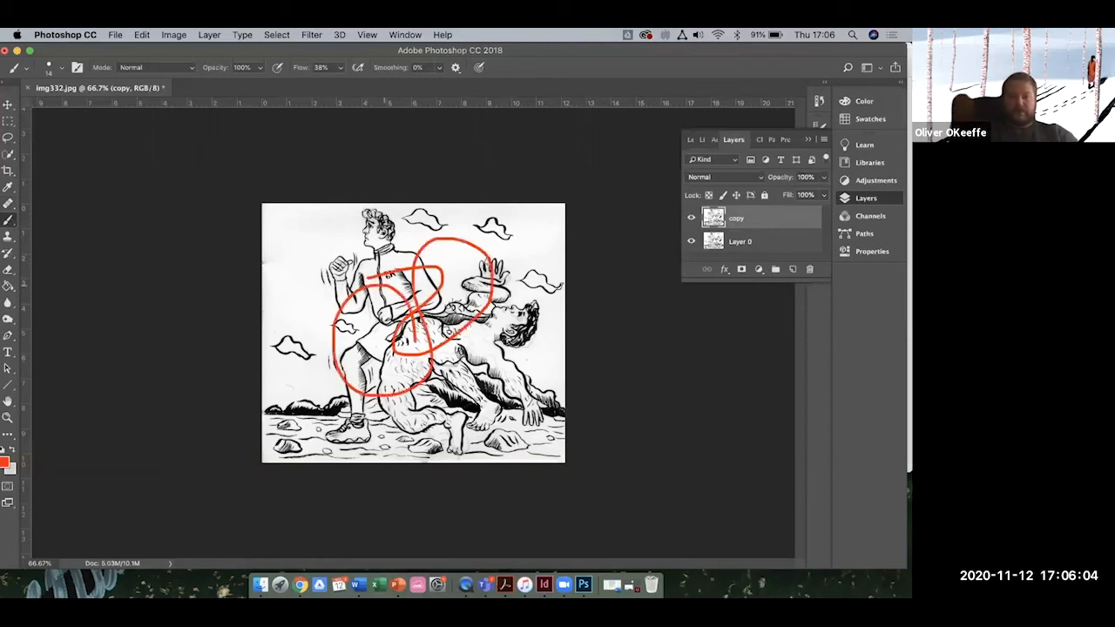
click(691, 219)
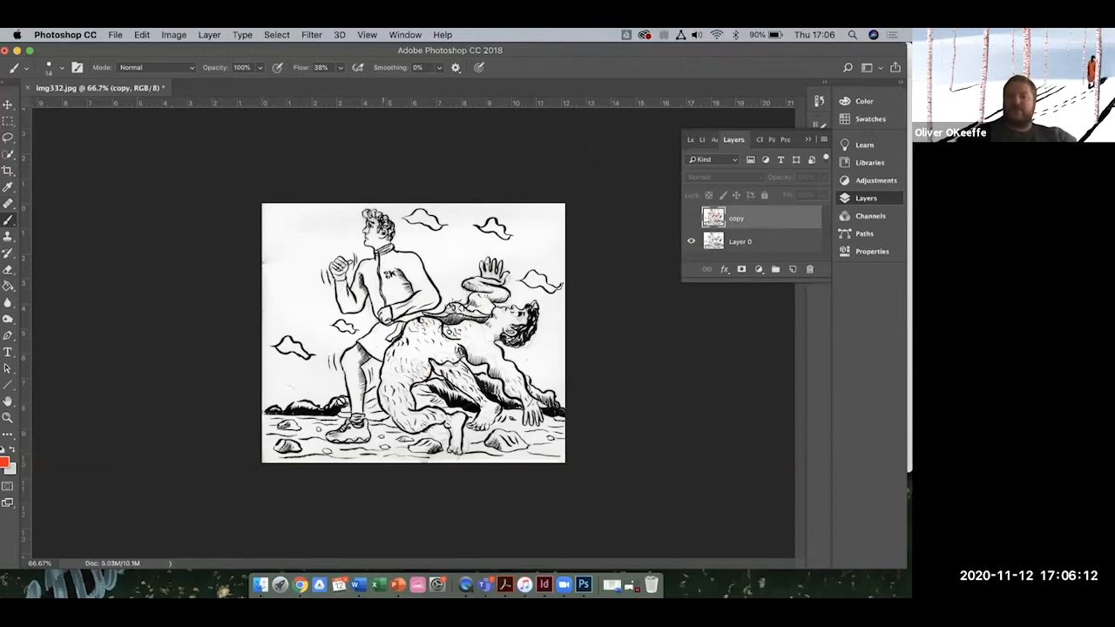
click(691, 218)
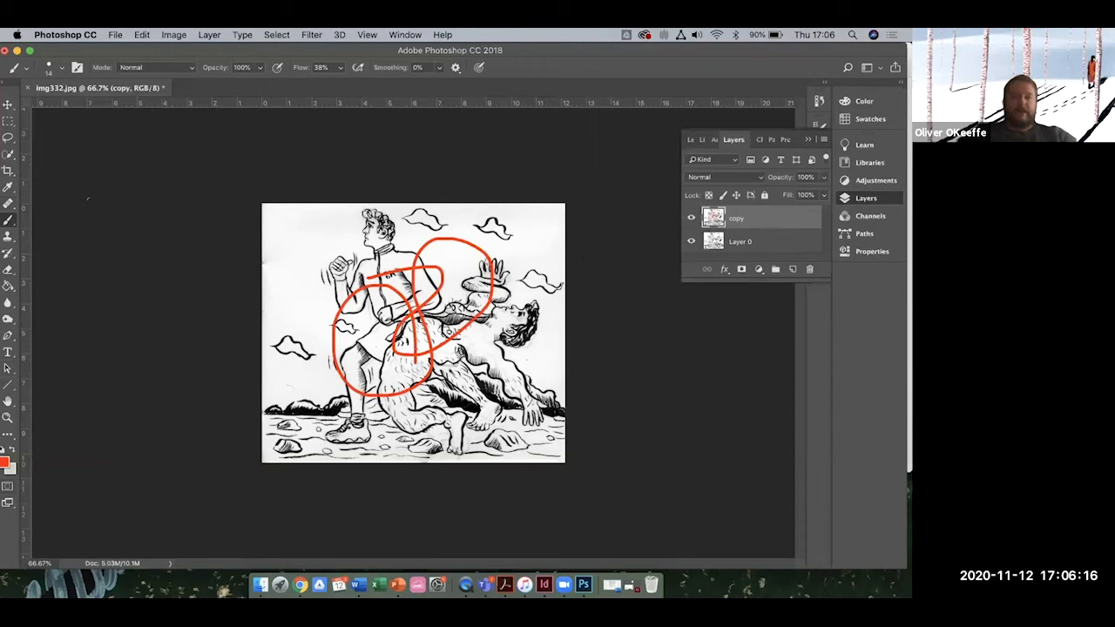
key(super+z)
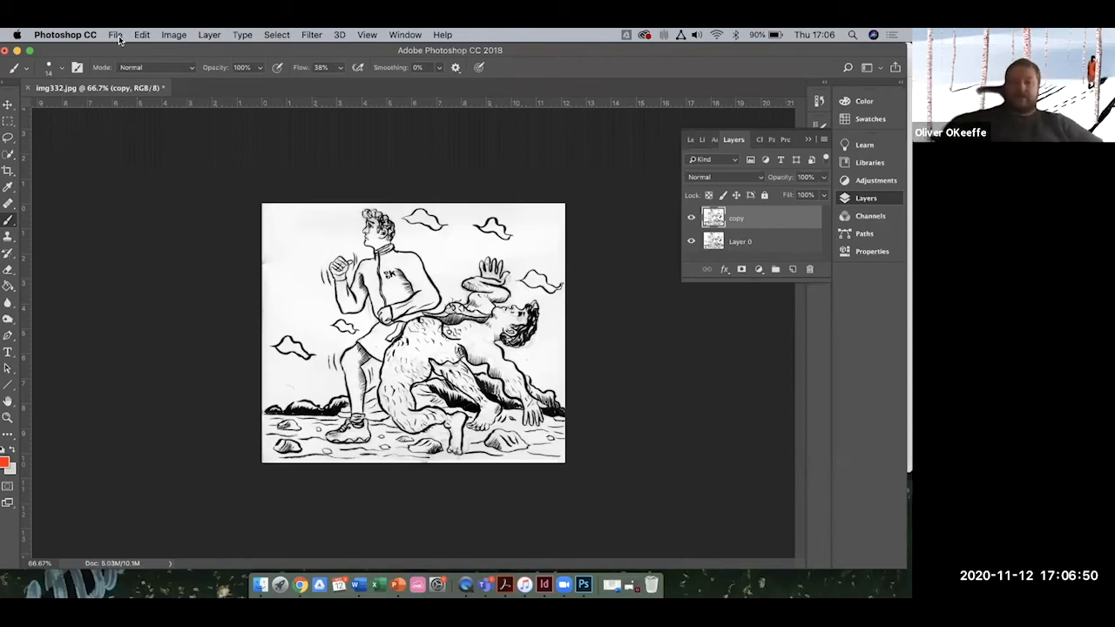
Examine the paper texture and line quality around the standing man's head and raised fist at 300% magnification
key(super+1)
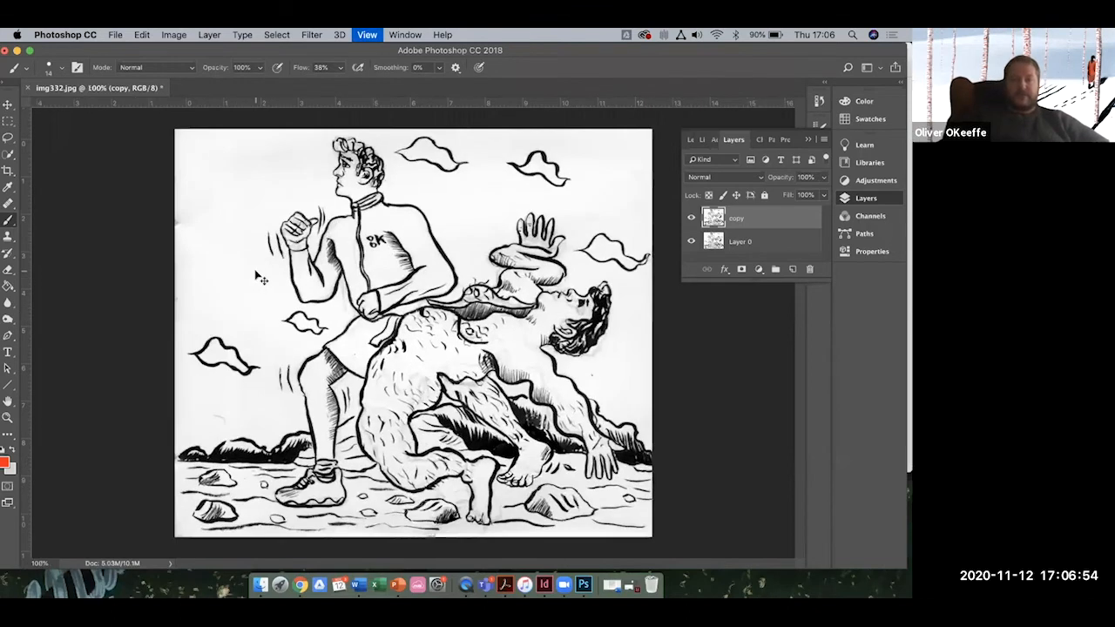
key(super+plus)
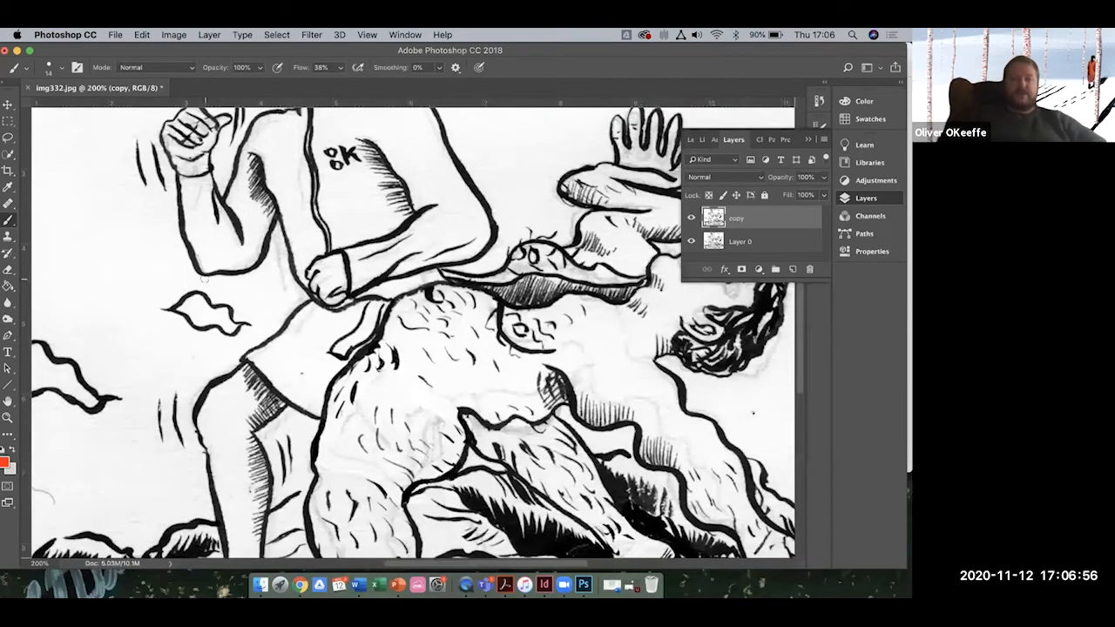
scroll(204, 279, up, 5)
scroll(205, 278, left, 5)
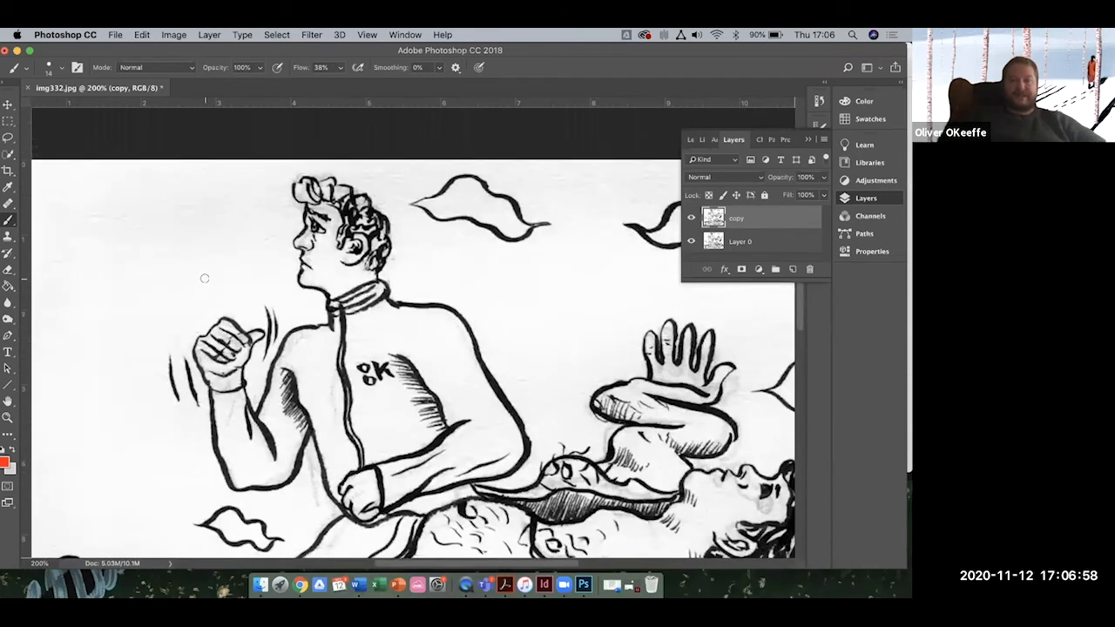
key(super+plus)
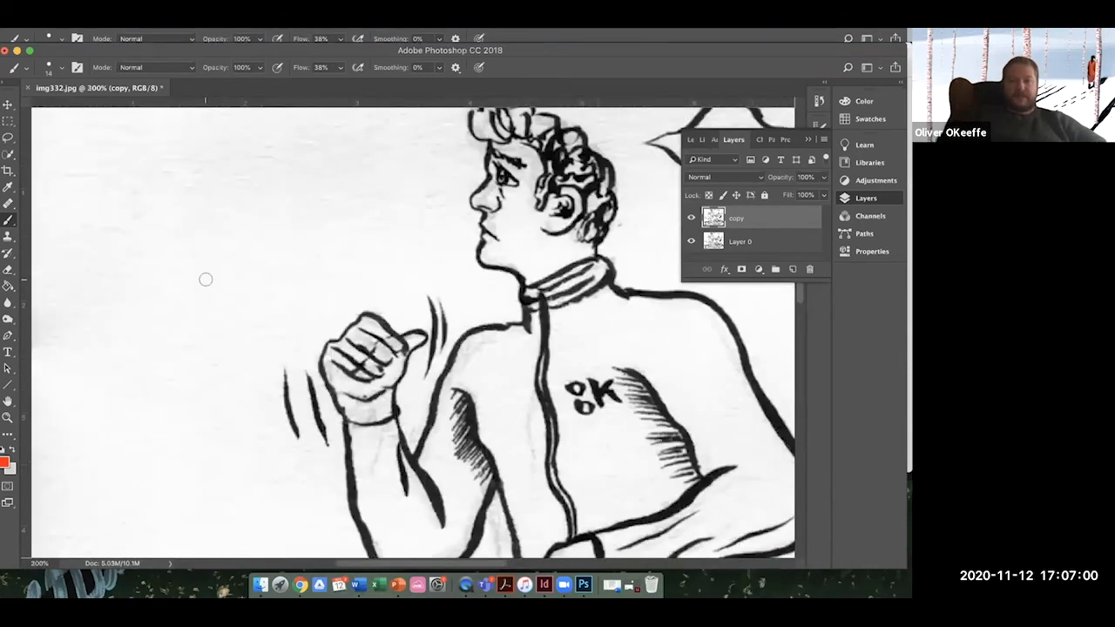
scroll(205, 278, up, 2)
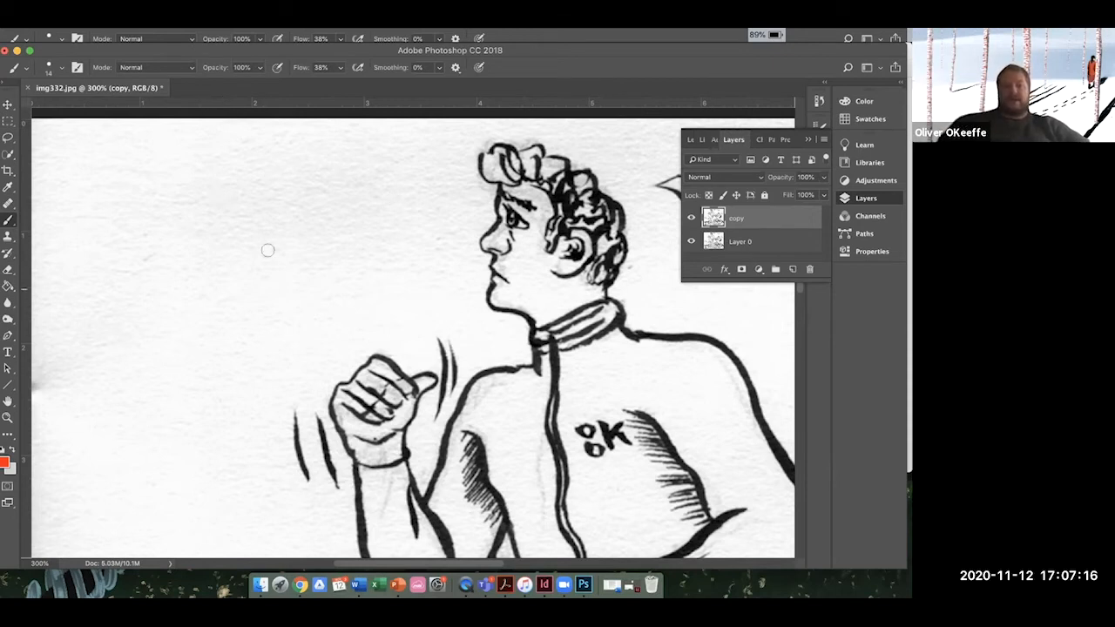
scroll(336, 270, up, 1)
scroll(336, 270, right, 5)
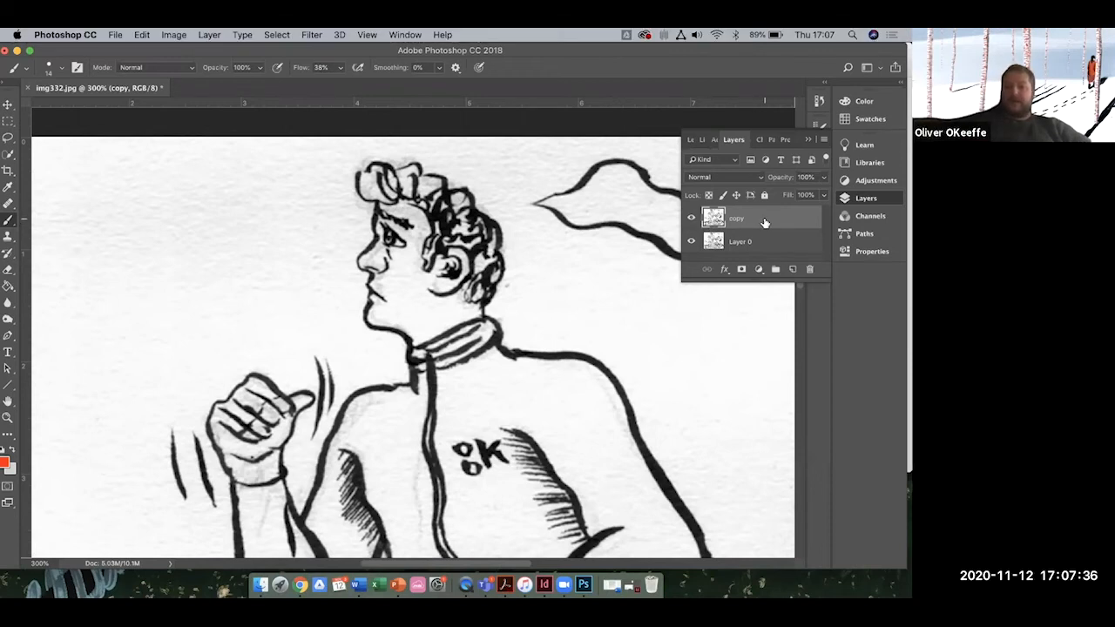
Add two blank layers above the copy layer and delete both
click(791, 271)
click(791, 271)
click(810, 272)
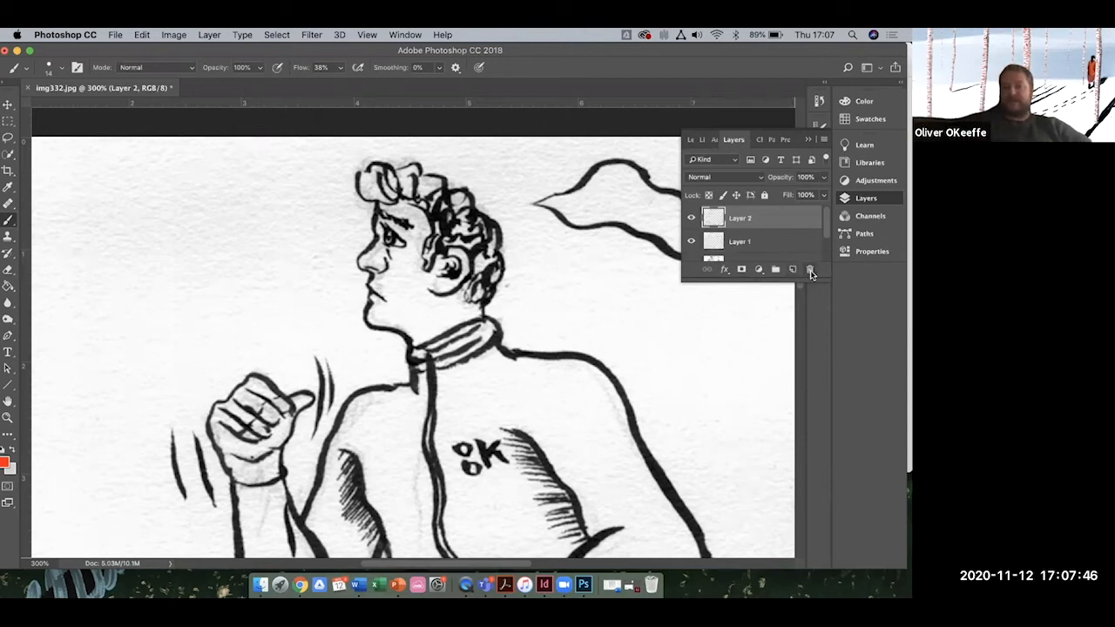
key(Return)
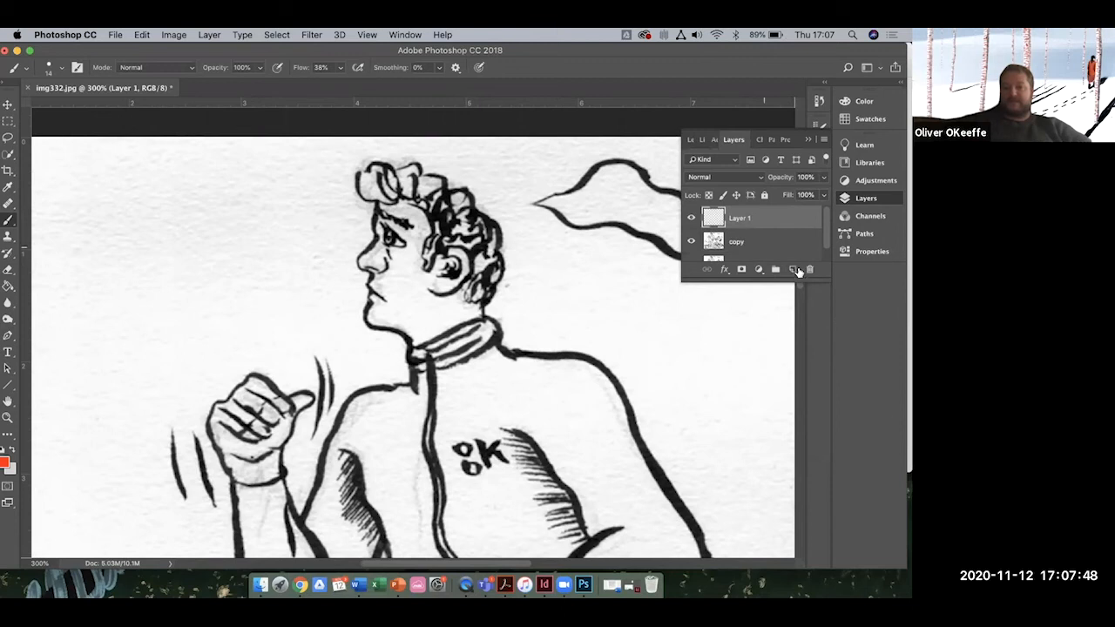
click(809, 269)
click(558, 228)
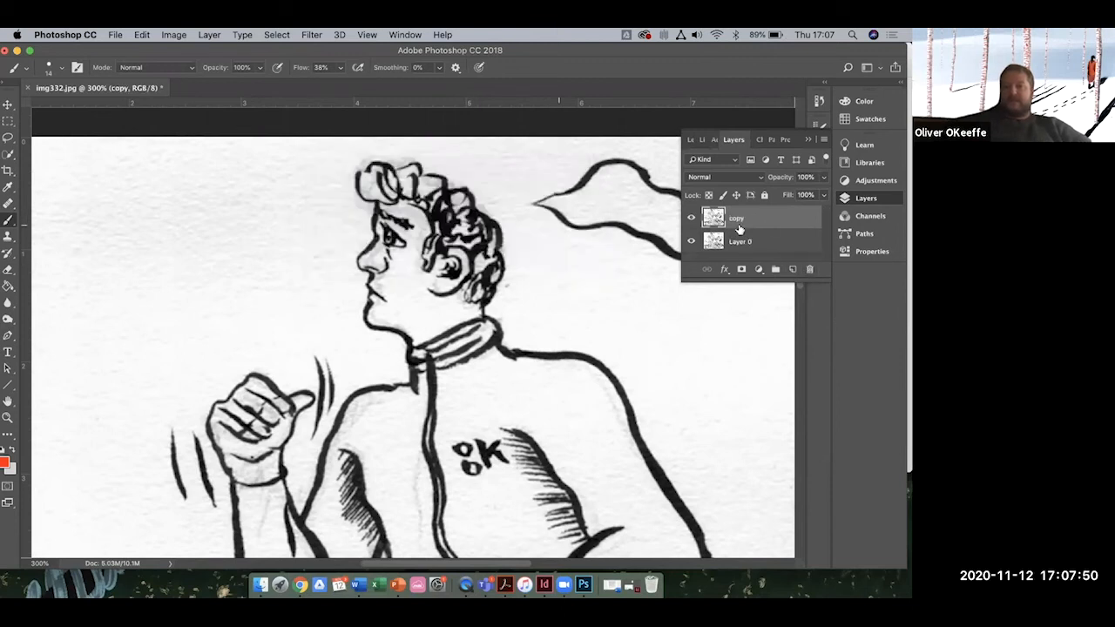
Add a Levels adjustment layer above the copy layer with the black input at 47 and the white input at 188
click(758, 270)
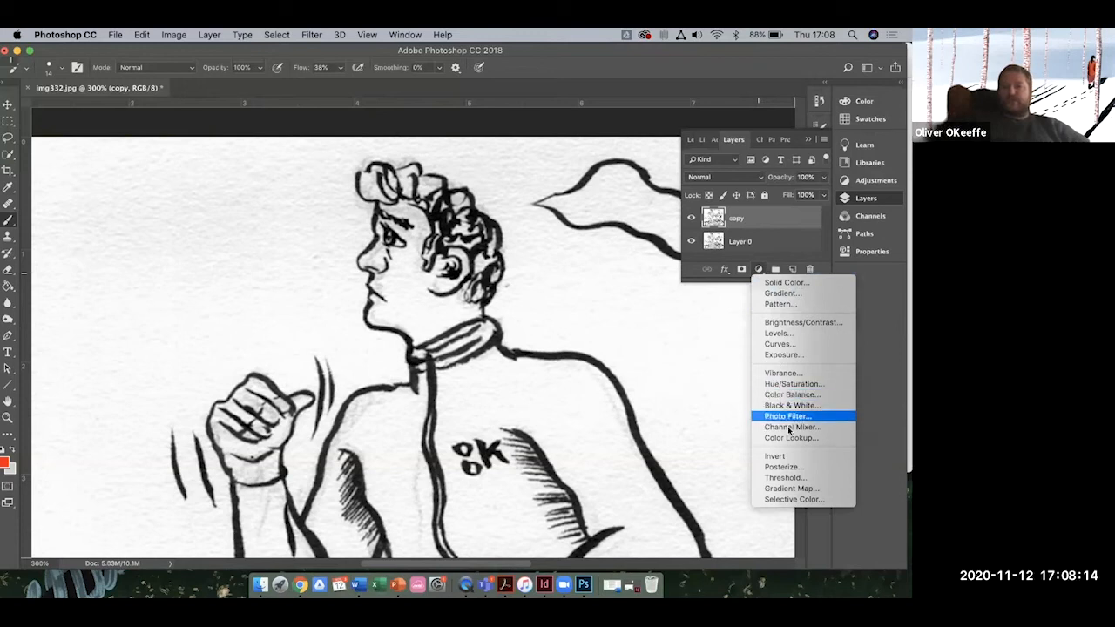
click(784, 335)
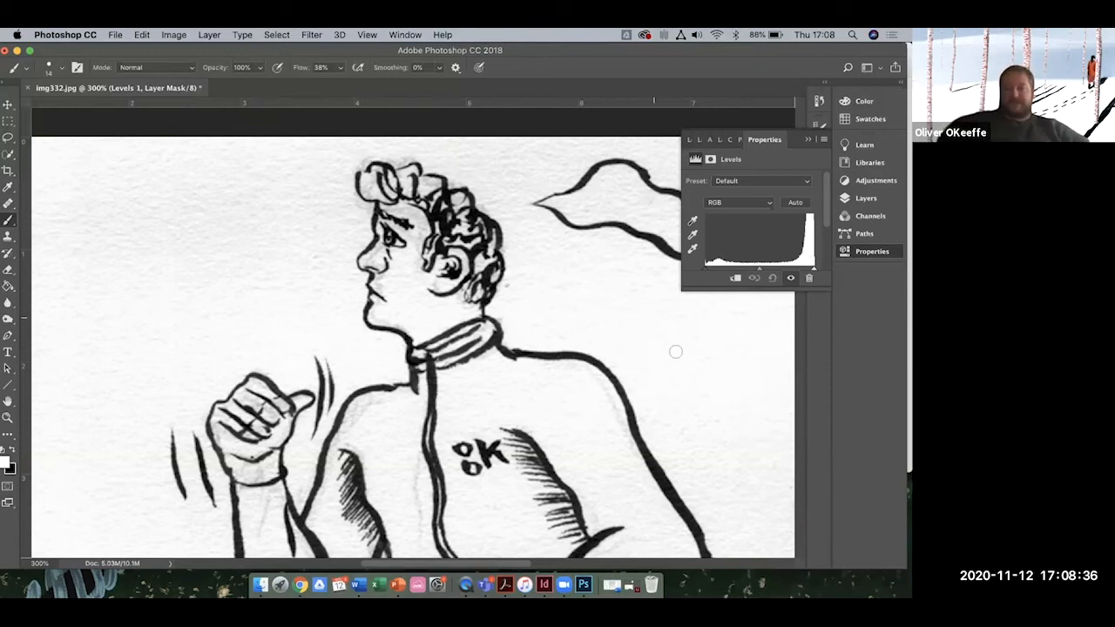
drag(716, 281, 715, 319)
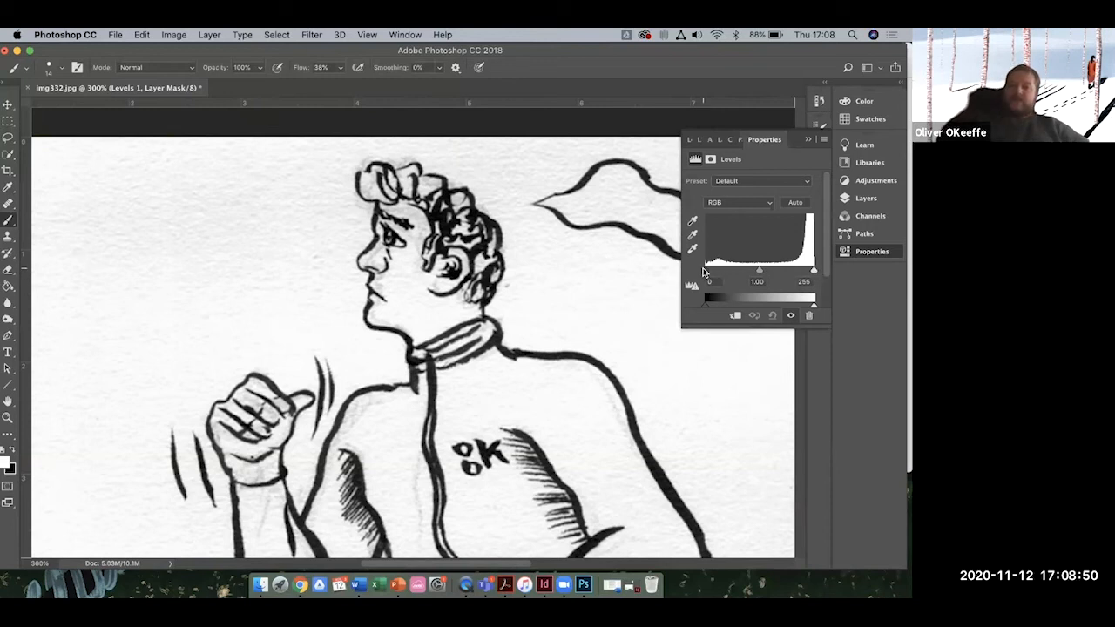
mouse_move(703, 273)
mouse_down()
mouse_move(741, 273)
mouse_move(701, 270)
mouse_up()
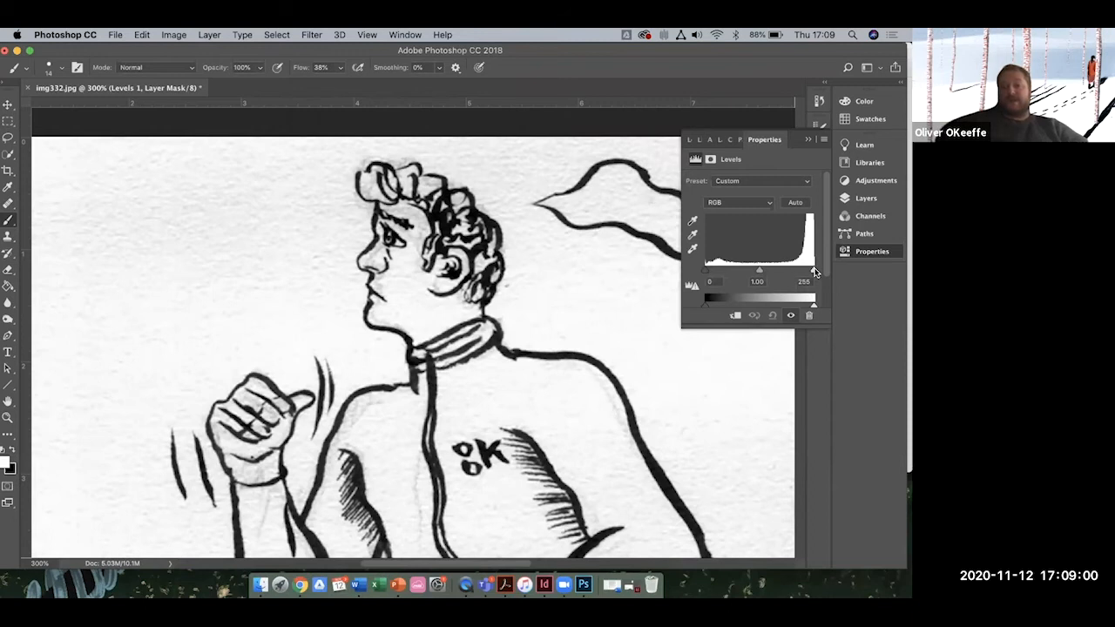
mouse_move(814, 272)
mouse_down()
mouse_move(802, 272)
mouse_move(814, 272)
mouse_up()
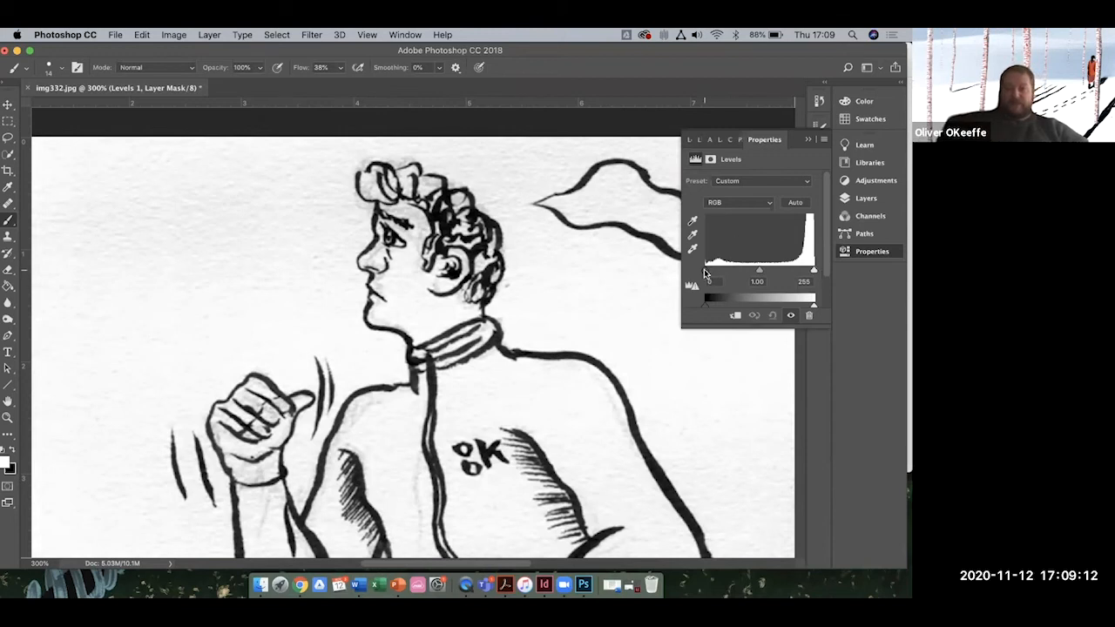
drag(705, 270, 724, 274)
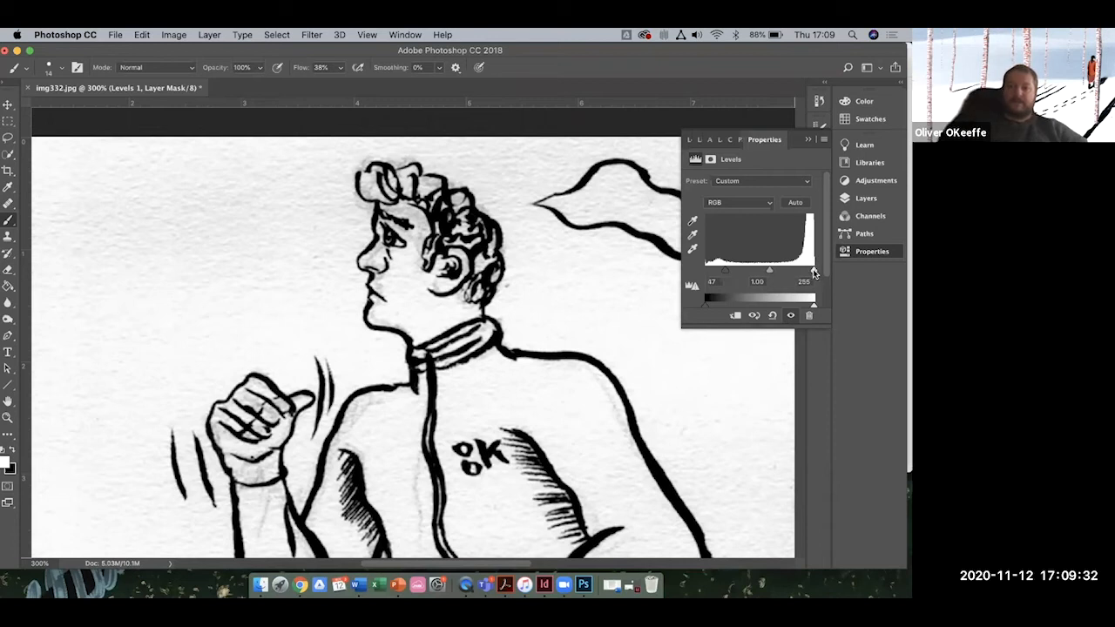
drag(813, 273, 784, 270)
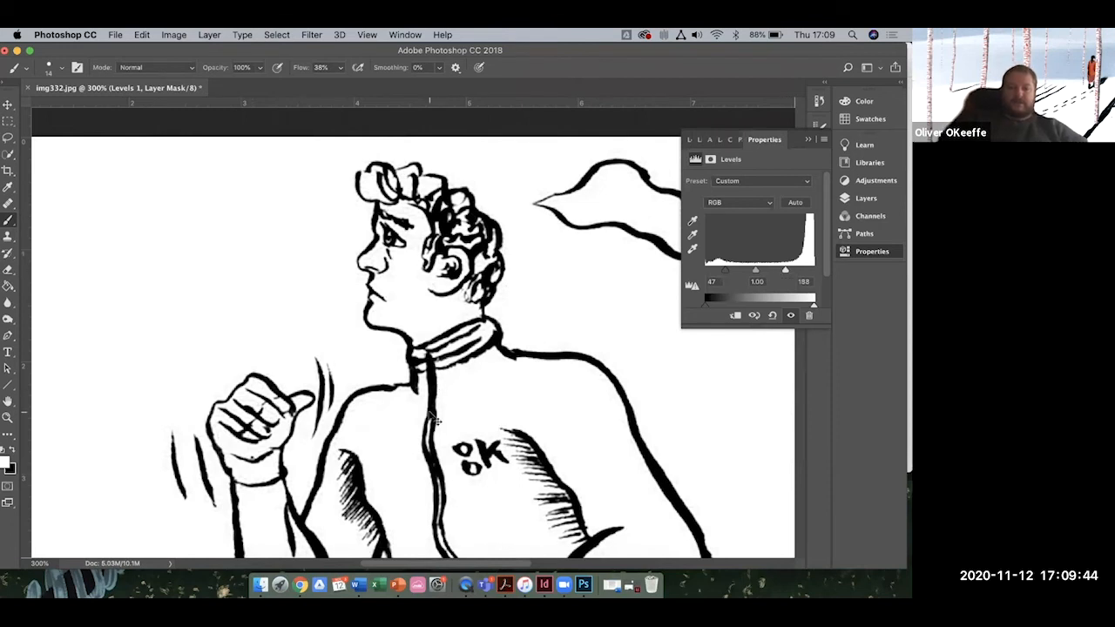
key(super+minus)
key(super+minus)
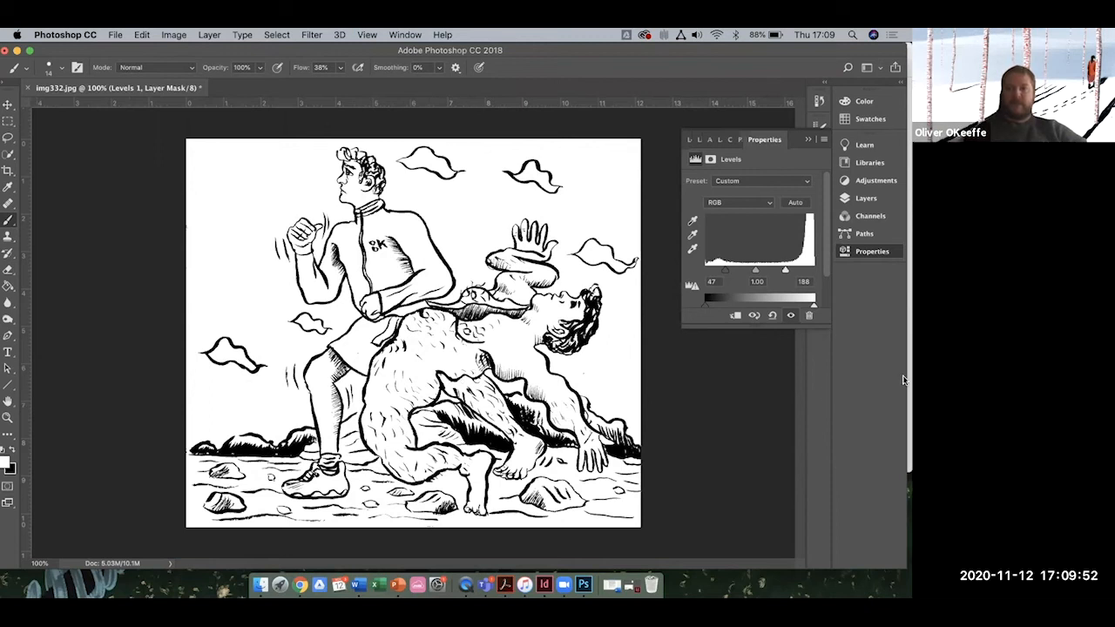
Merge the Levels adjustment down into the copy layer and compare the result against Layer 0
click(866, 199)
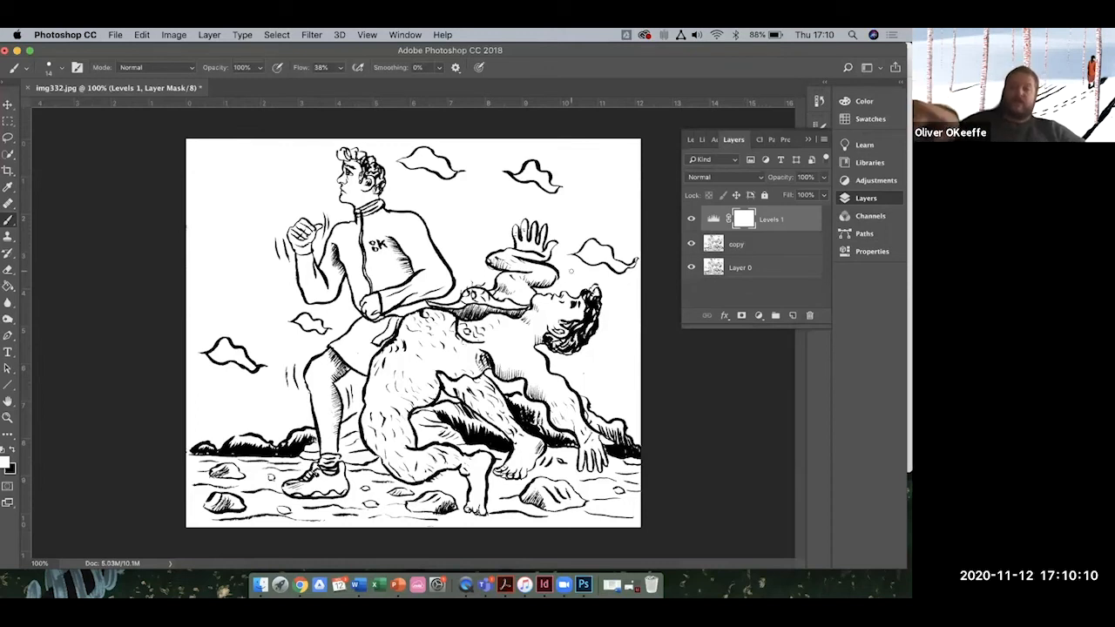
click(823, 139)
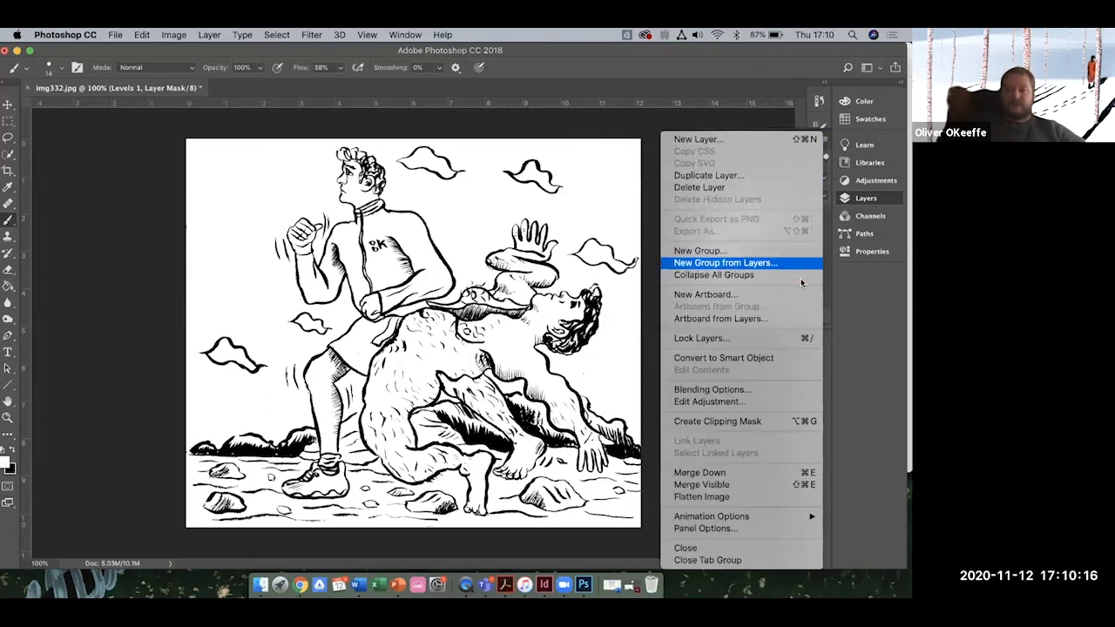
click(760, 479)
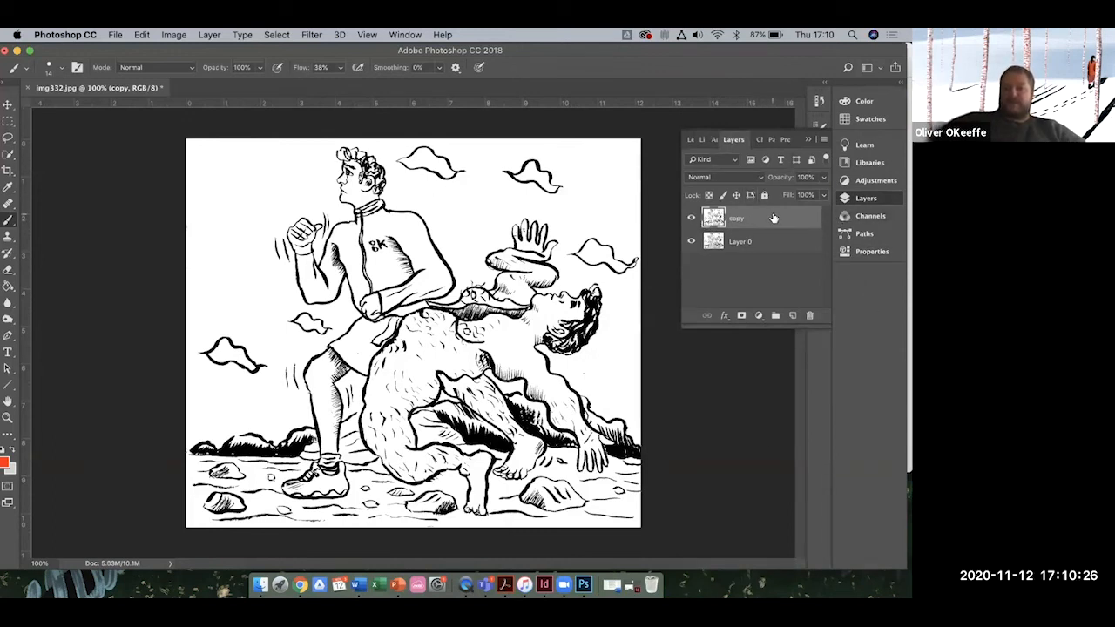
click(691, 220)
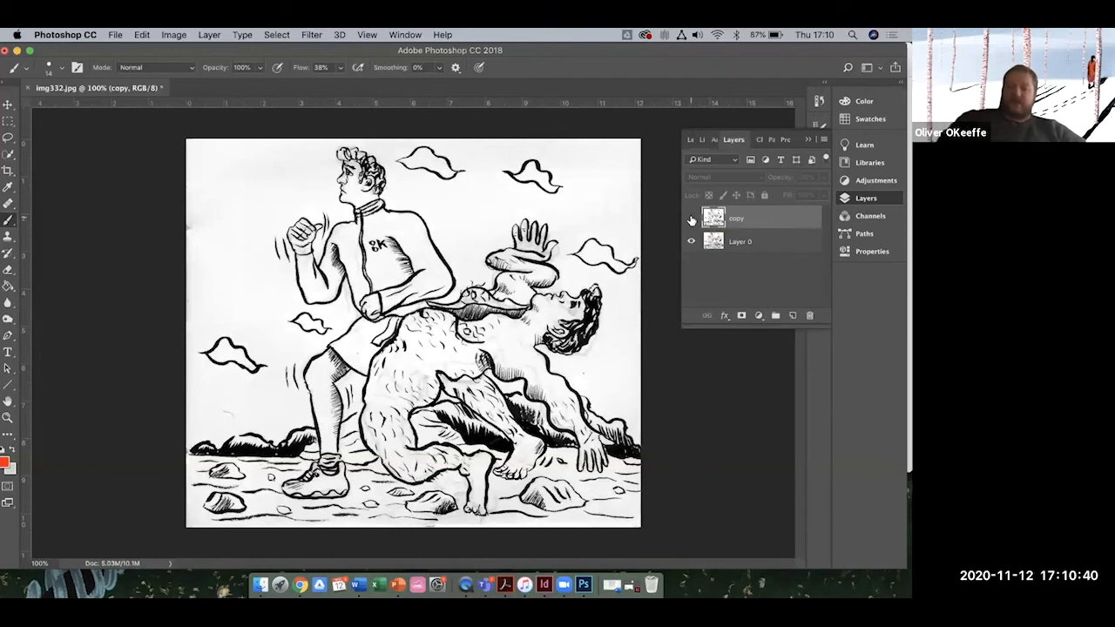
click(692, 219)
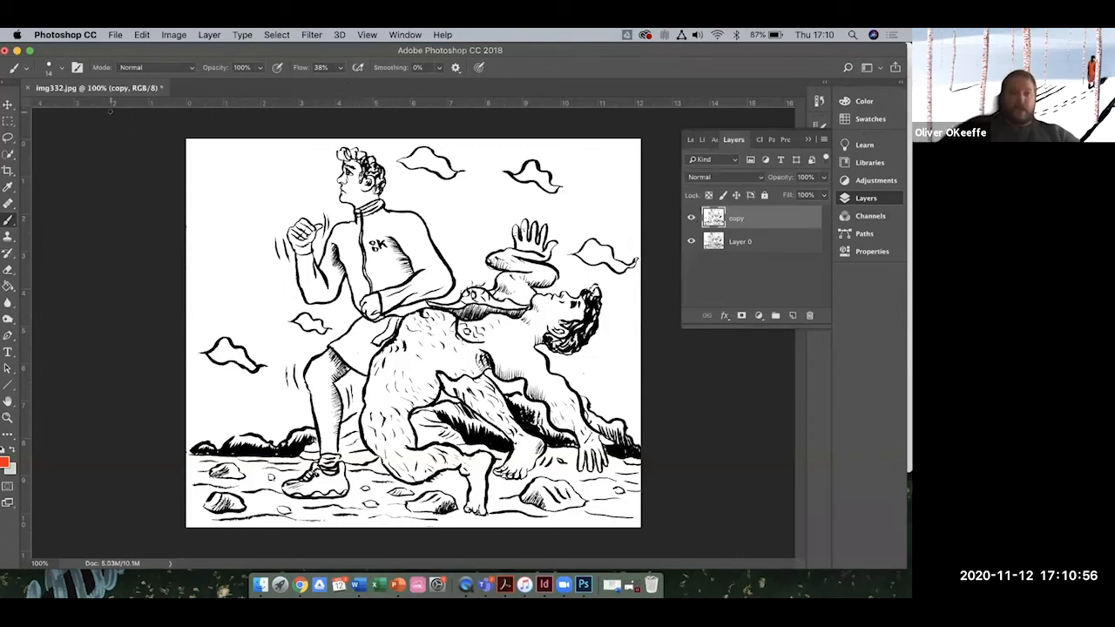
Set up saving the drawing as a JPEG copy named "Running man"
click(116, 35)
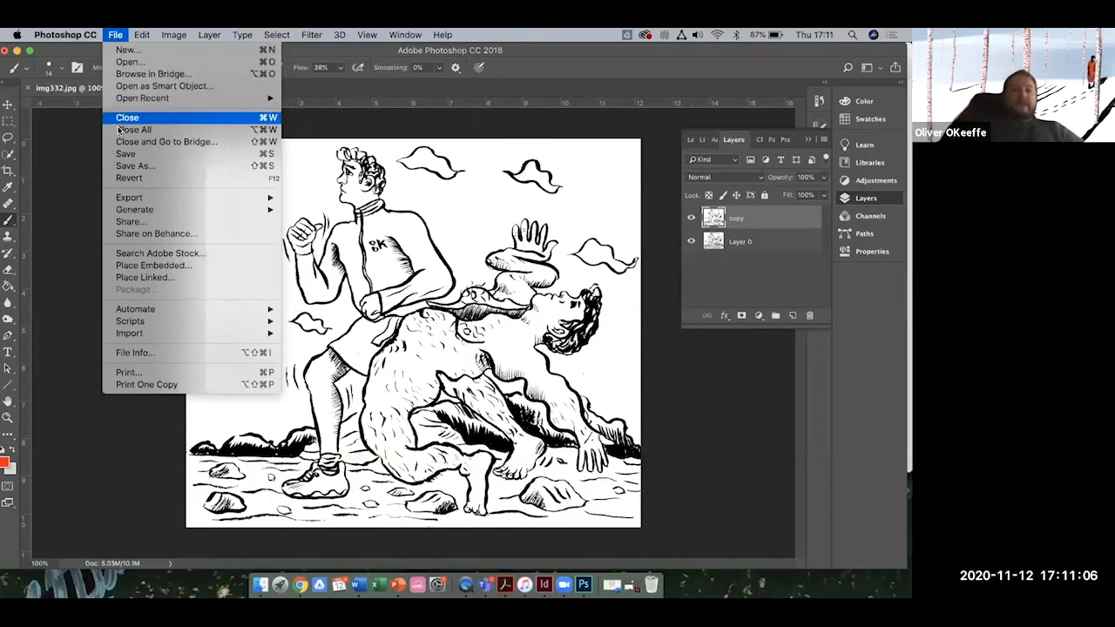
click(122, 166)
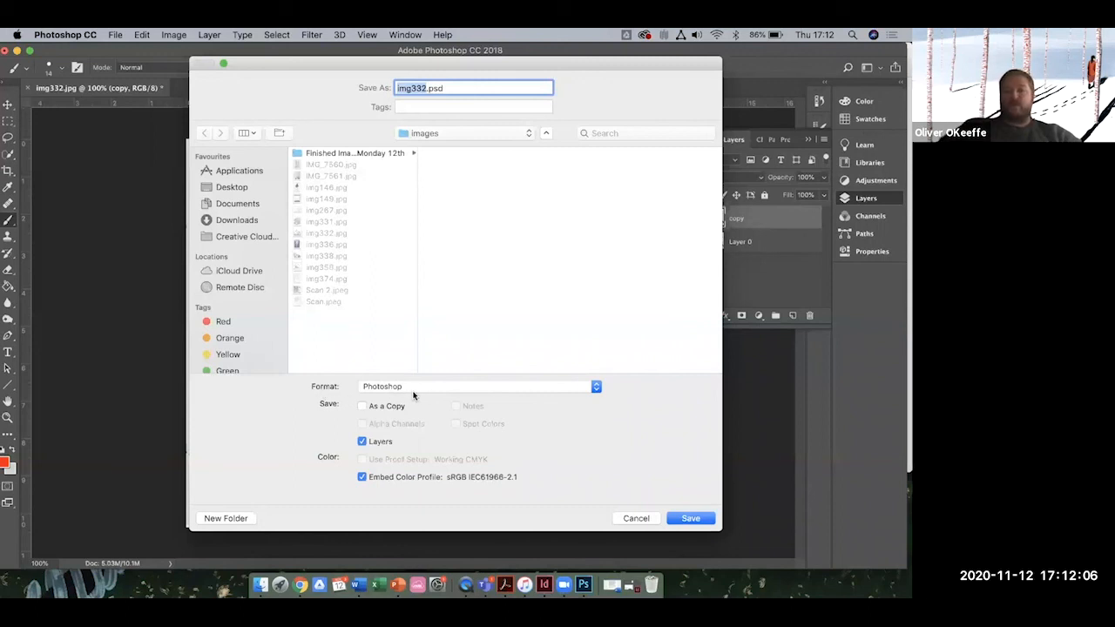
click(484, 388)
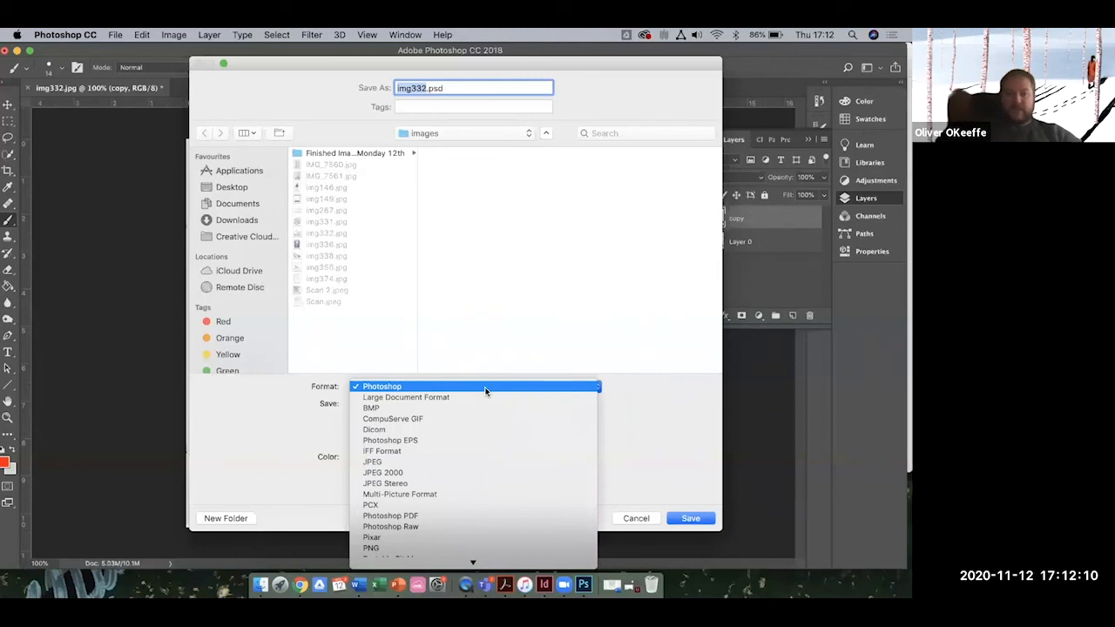
click(453, 463)
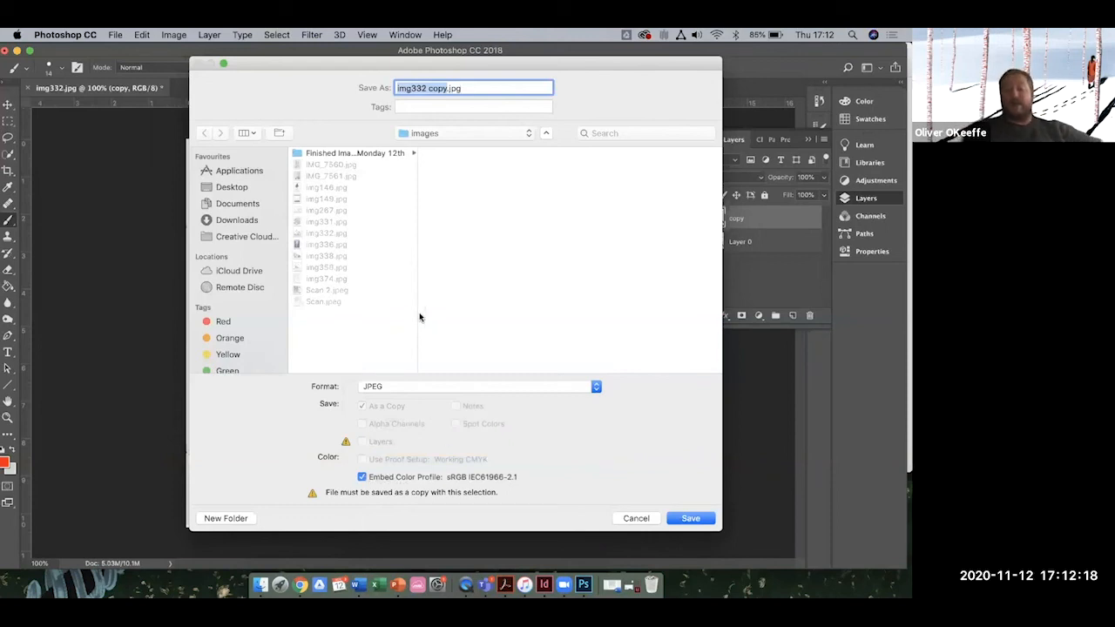
key(BackSpace)
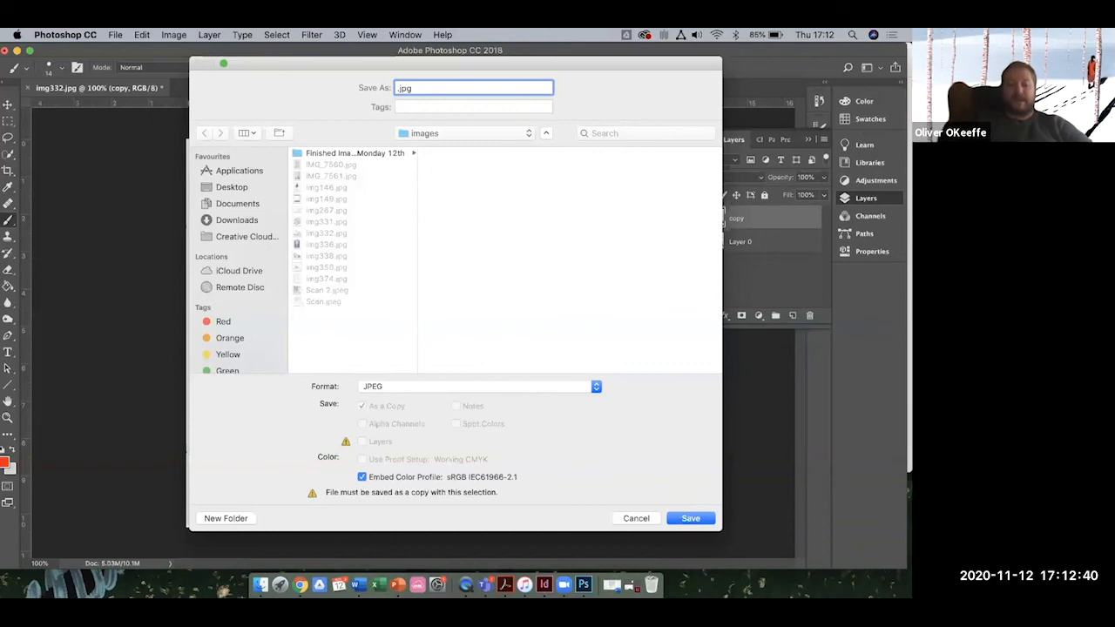
text(Running man)
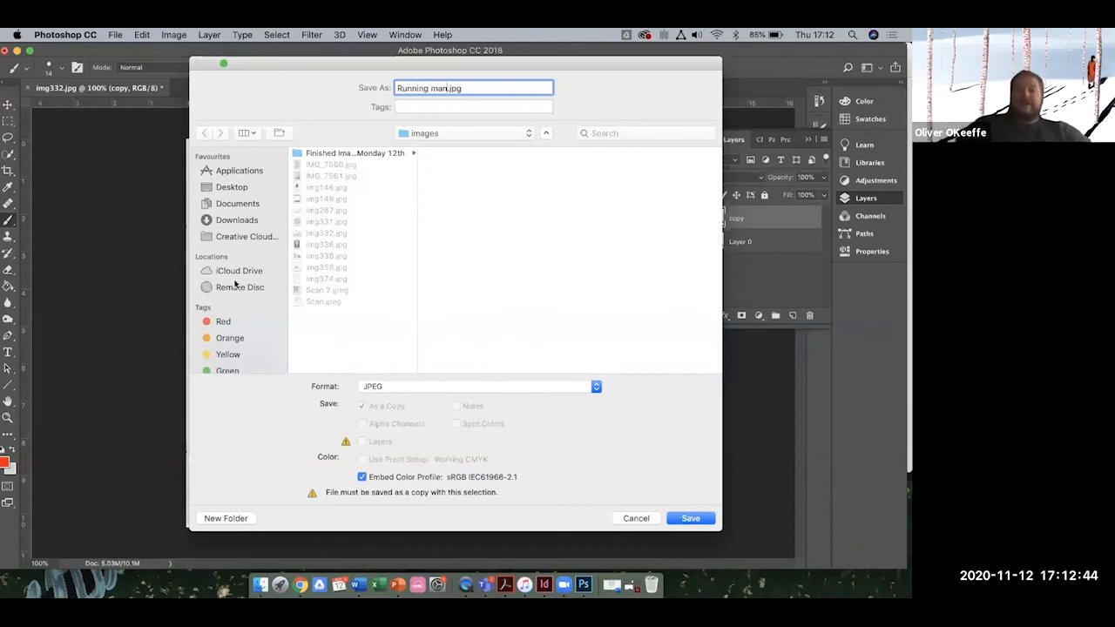
Save the JPEG to the "Finished Images Monday 12th" folder inside images on the Desktop, at Maximum quality 12
click(242, 188)
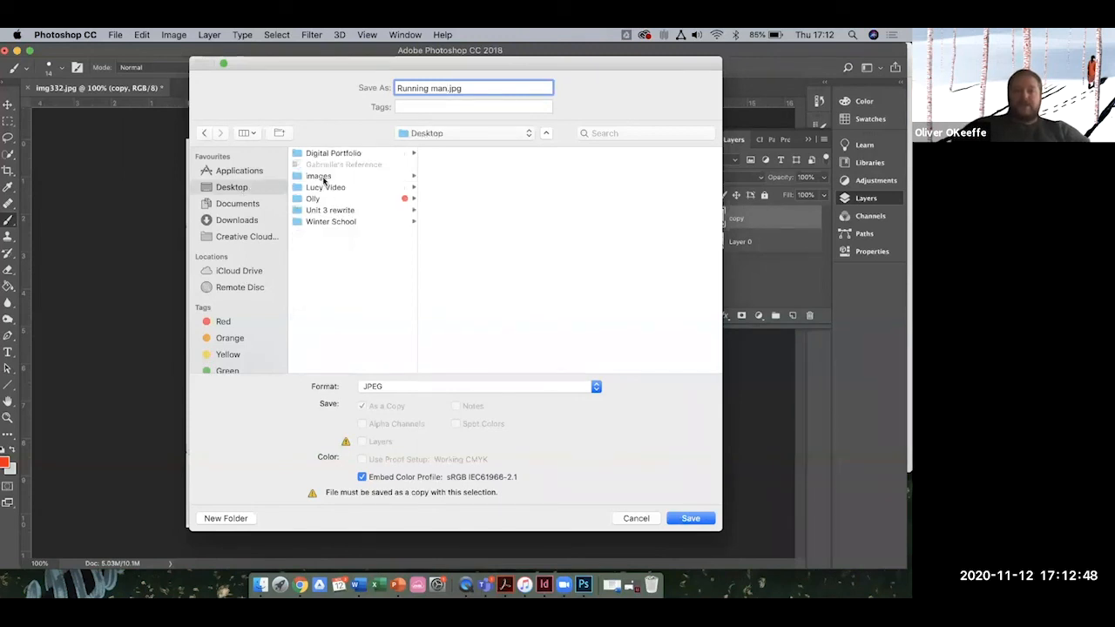
click(318, 176)
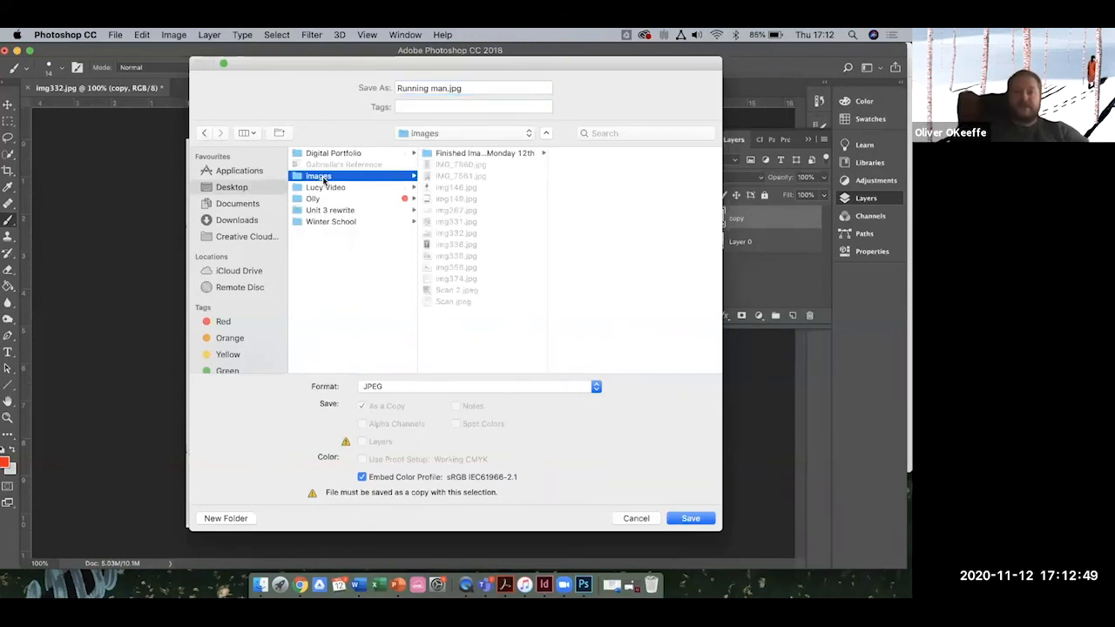
click(448, 155)
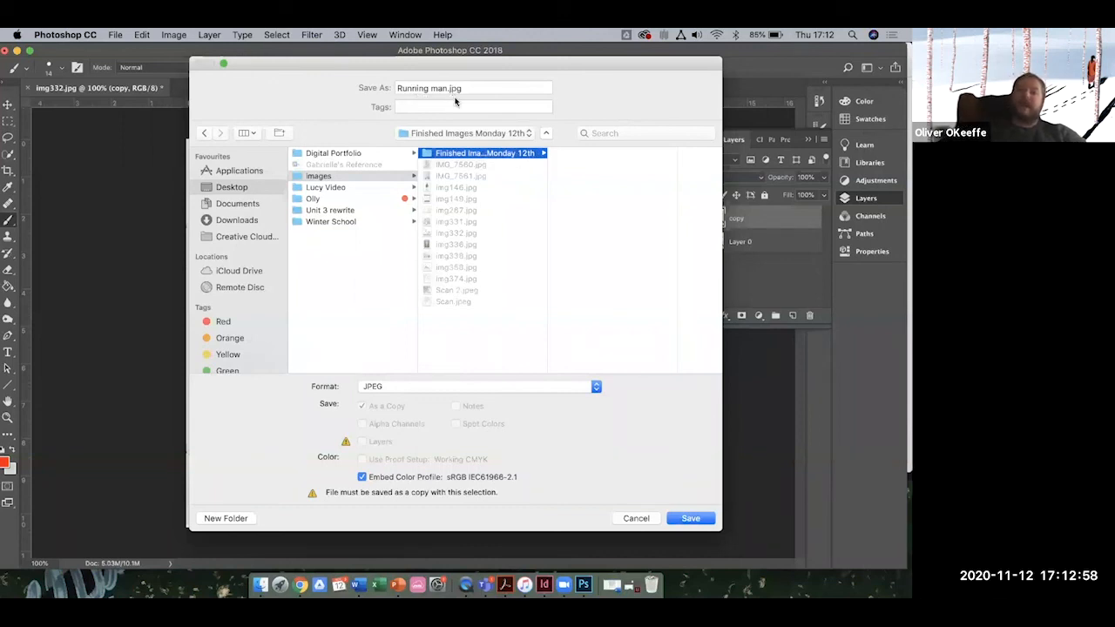
click(692, 519)
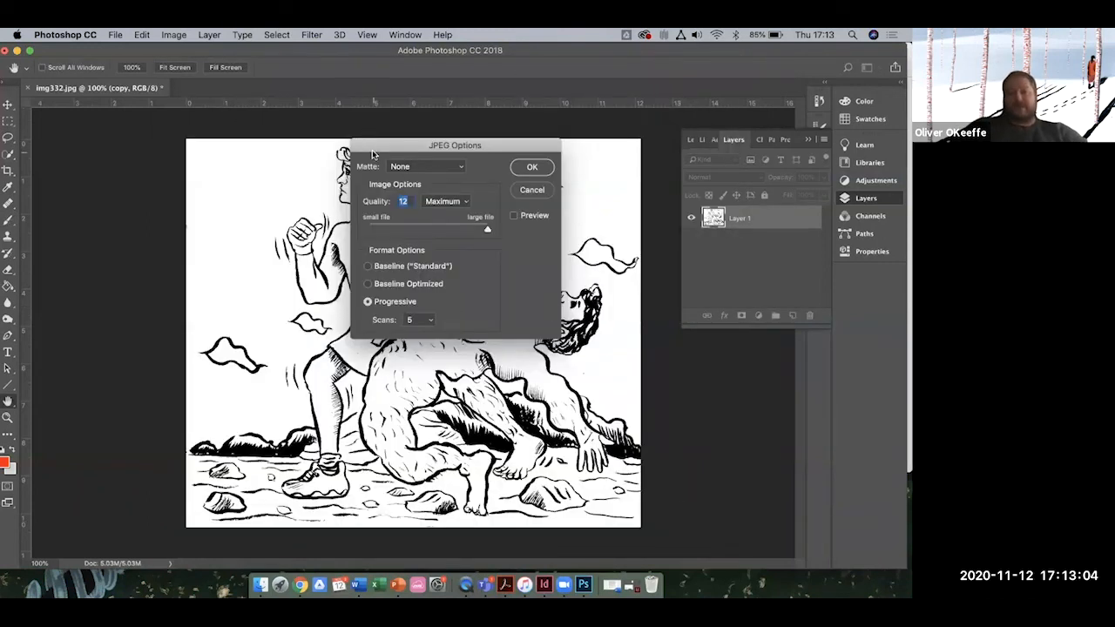
drag(374, 144, 223, 175)
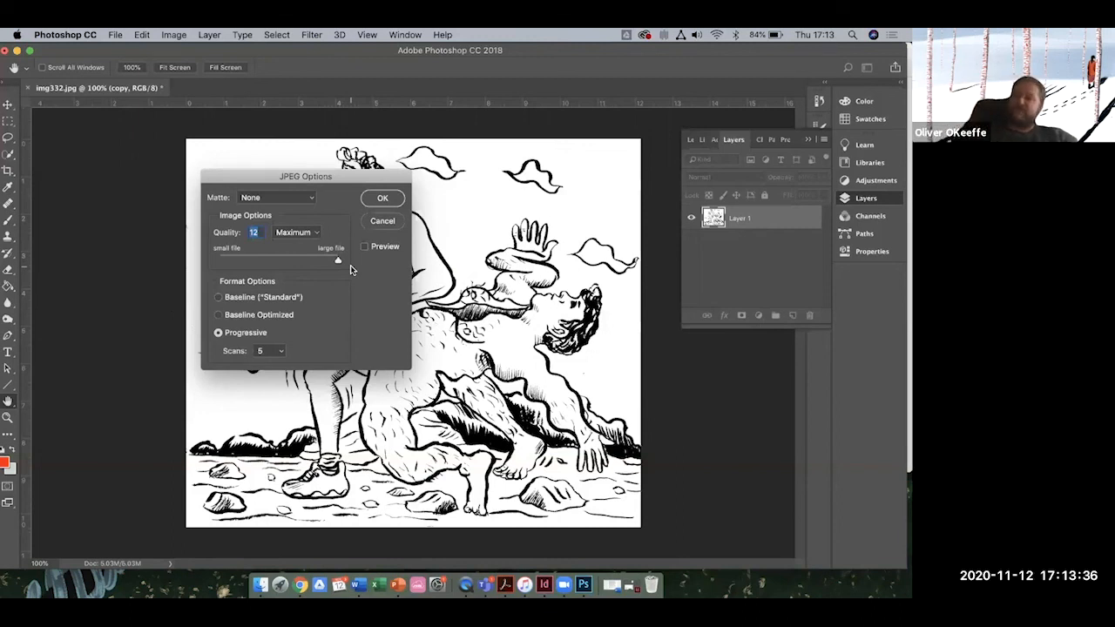
click(382, 198)
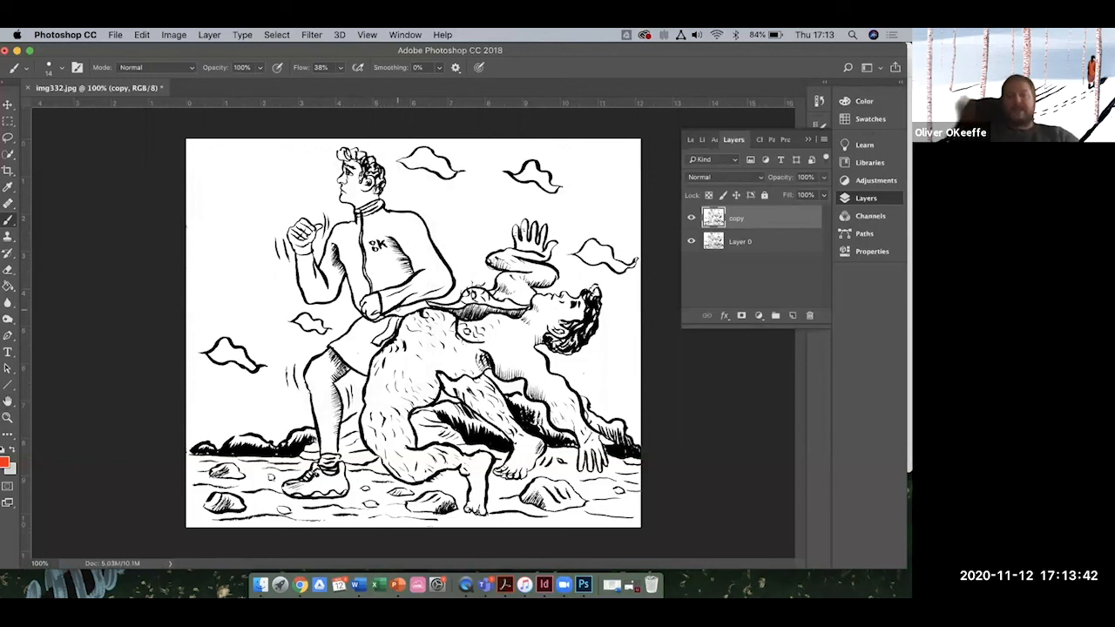
Switch to Finder and browse the previews of the scans in the images folder
key(ctrl+Left)
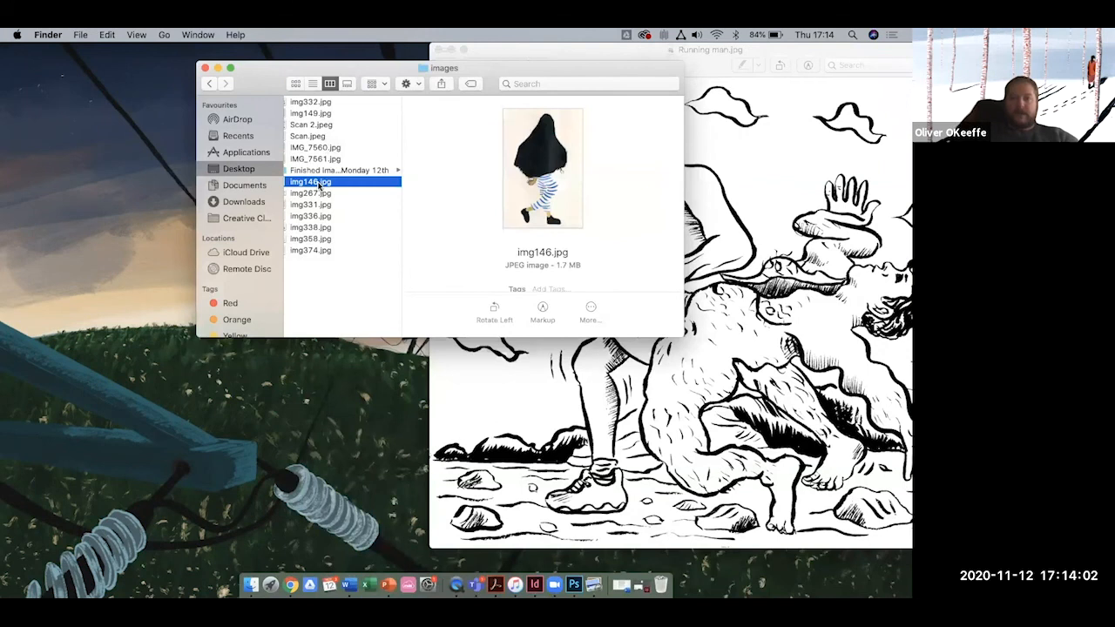
key(Down)
key(Down)
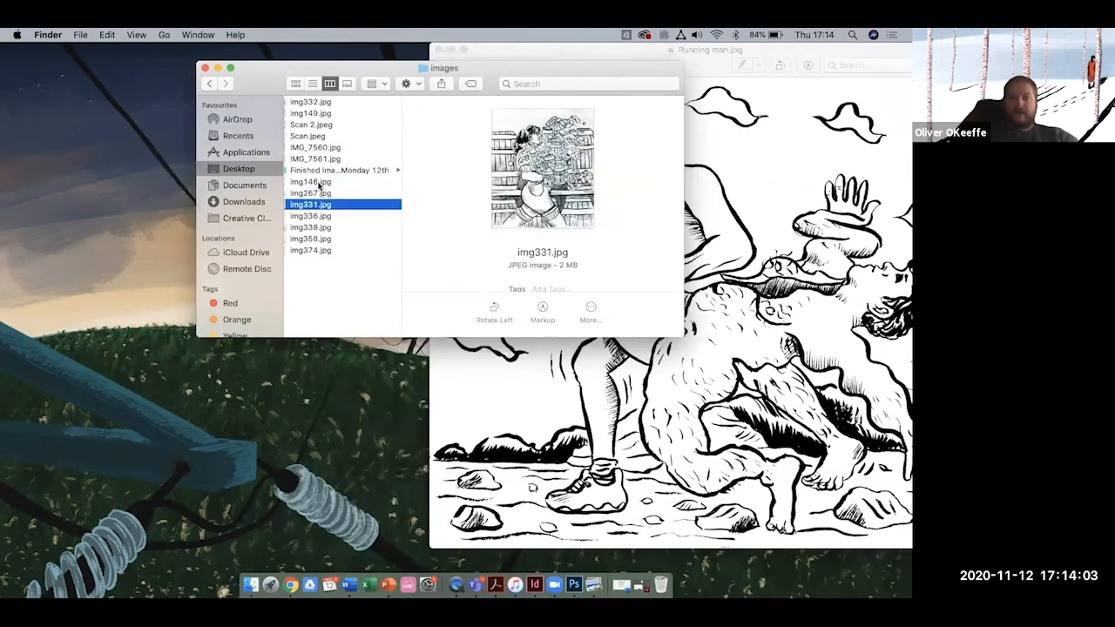
key(Down)
key(Down)
key(Down)
key(Down)
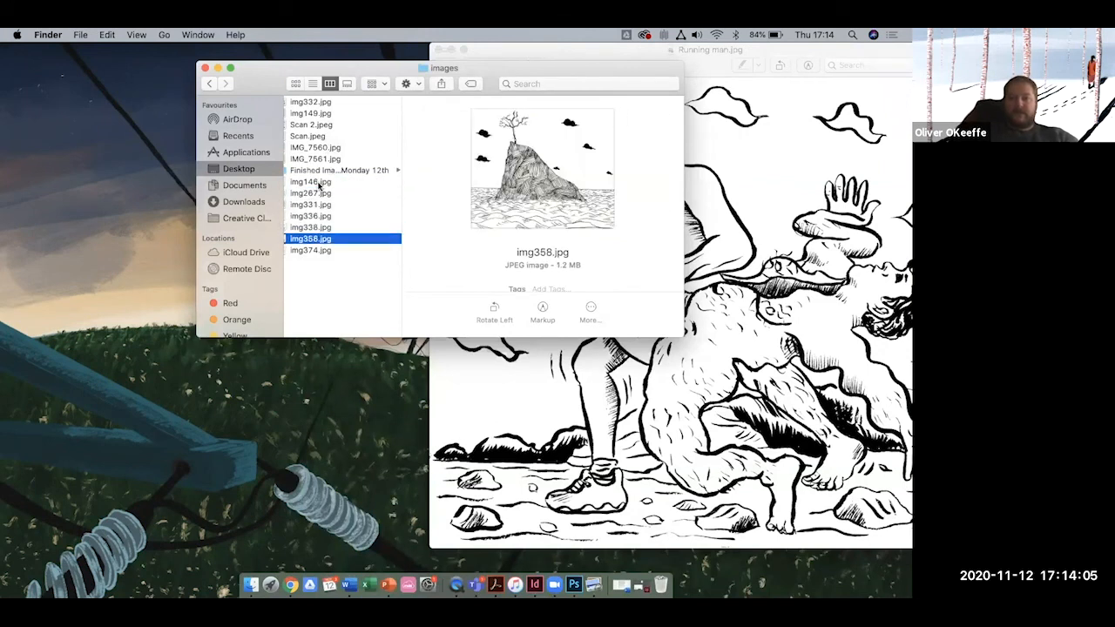
Open the original img332.jpg scan in Preview and compare it with Running man.jpg, moving the latter fully into view
click(312, 103)
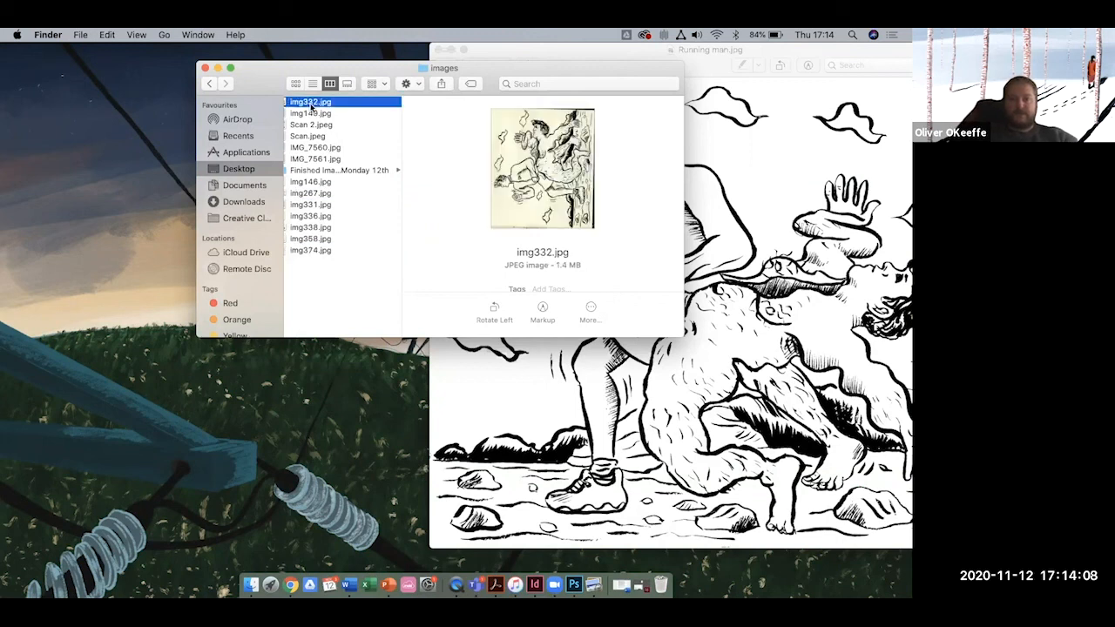
key(super+Tab)
double_click(372, 101)
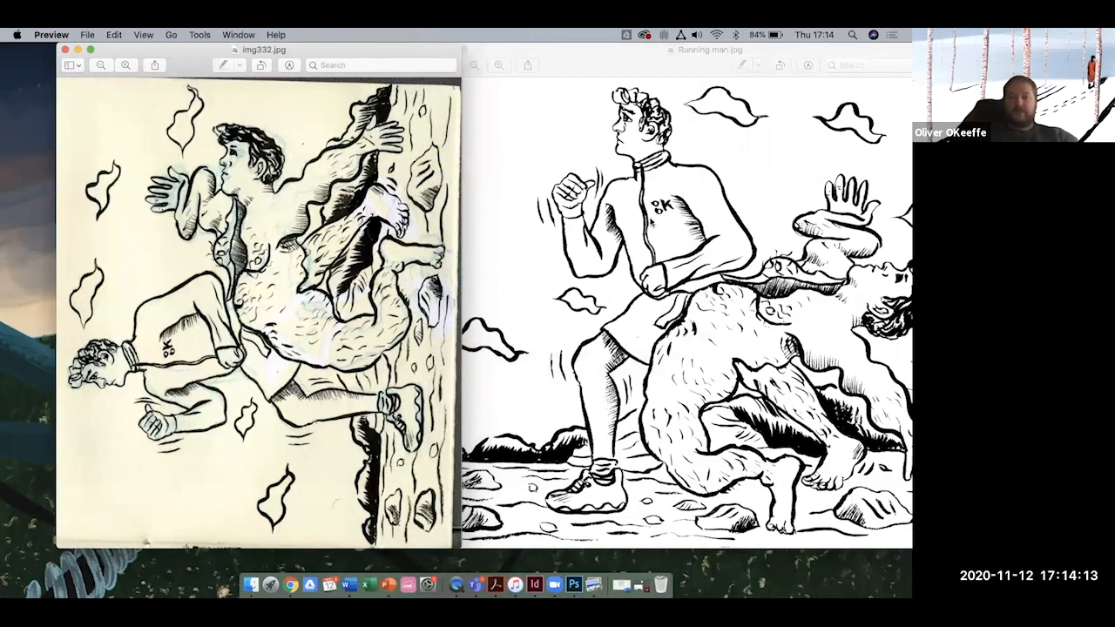
click(600, 67)
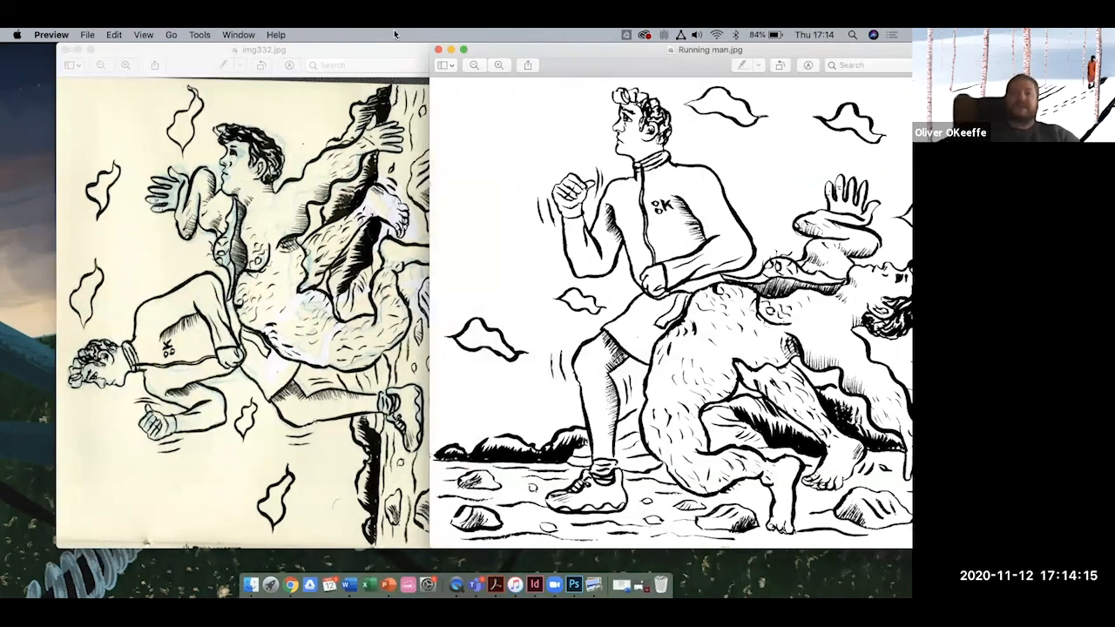
drag(486, 56, 288, 55)
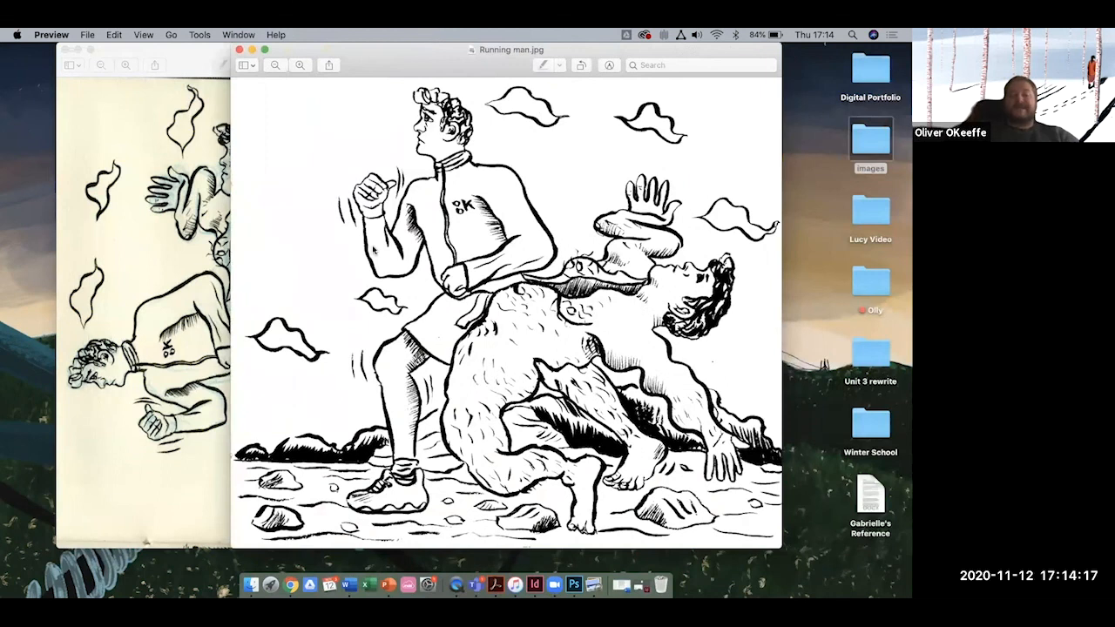